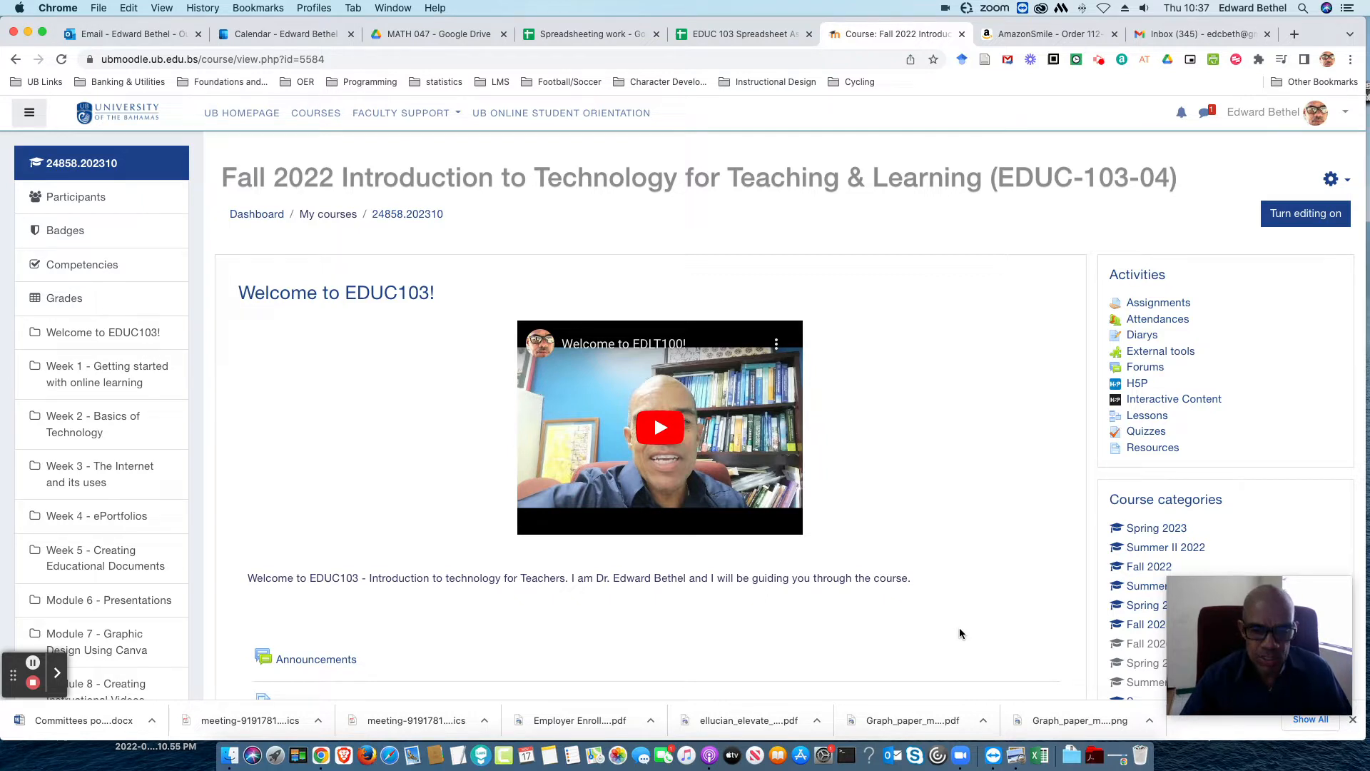
Open the Module 1 Quiz - The Power of Yet activity from the Week 1 section of the course
{"action": "scroll", "coordinate": [961, 633], "scroll_direction": "down", "scroll_amount": 10}
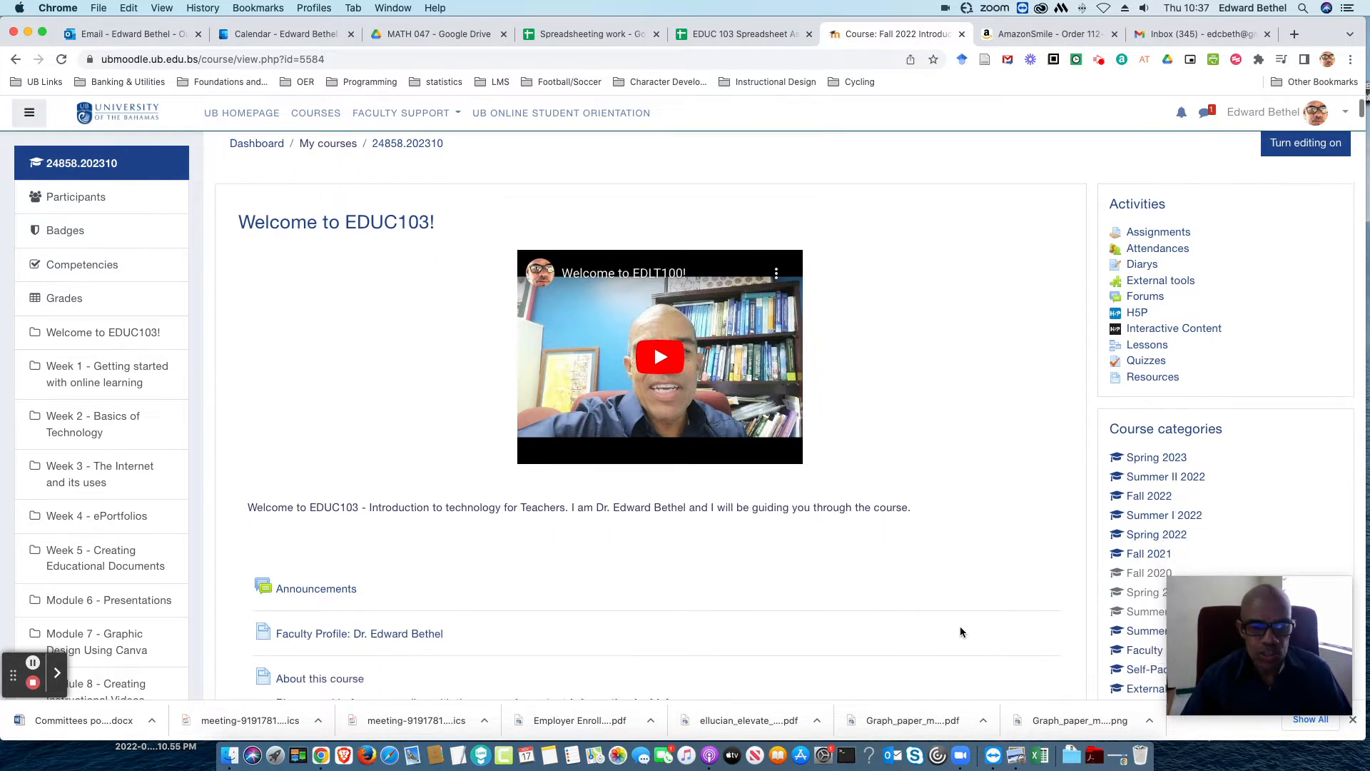
{"action": "scroll", "coordinate": [960, 631], "scroll_direction": "down", "scroll_amount": 15}
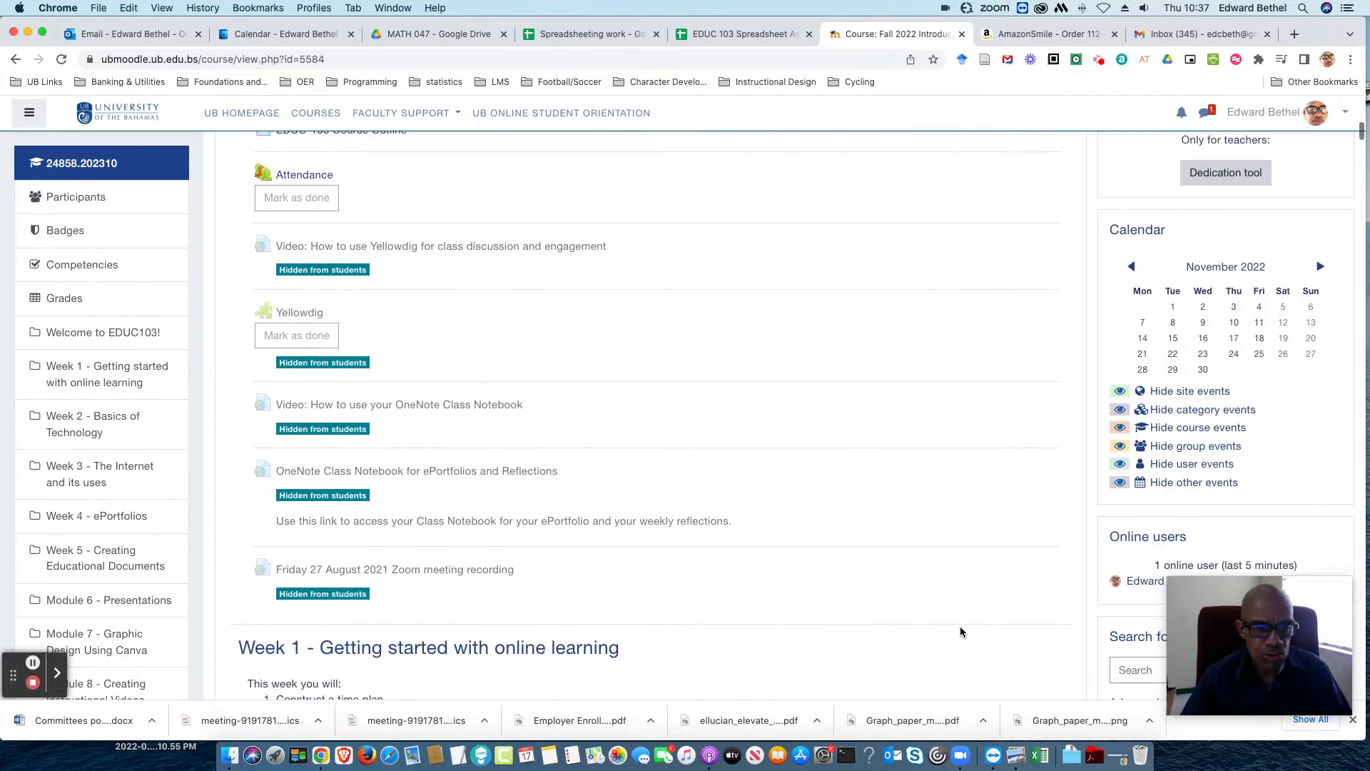
{"action": "scroll", "coordinate": [960, 627], "scroll_direction": "down", "scroll_amount": 4}
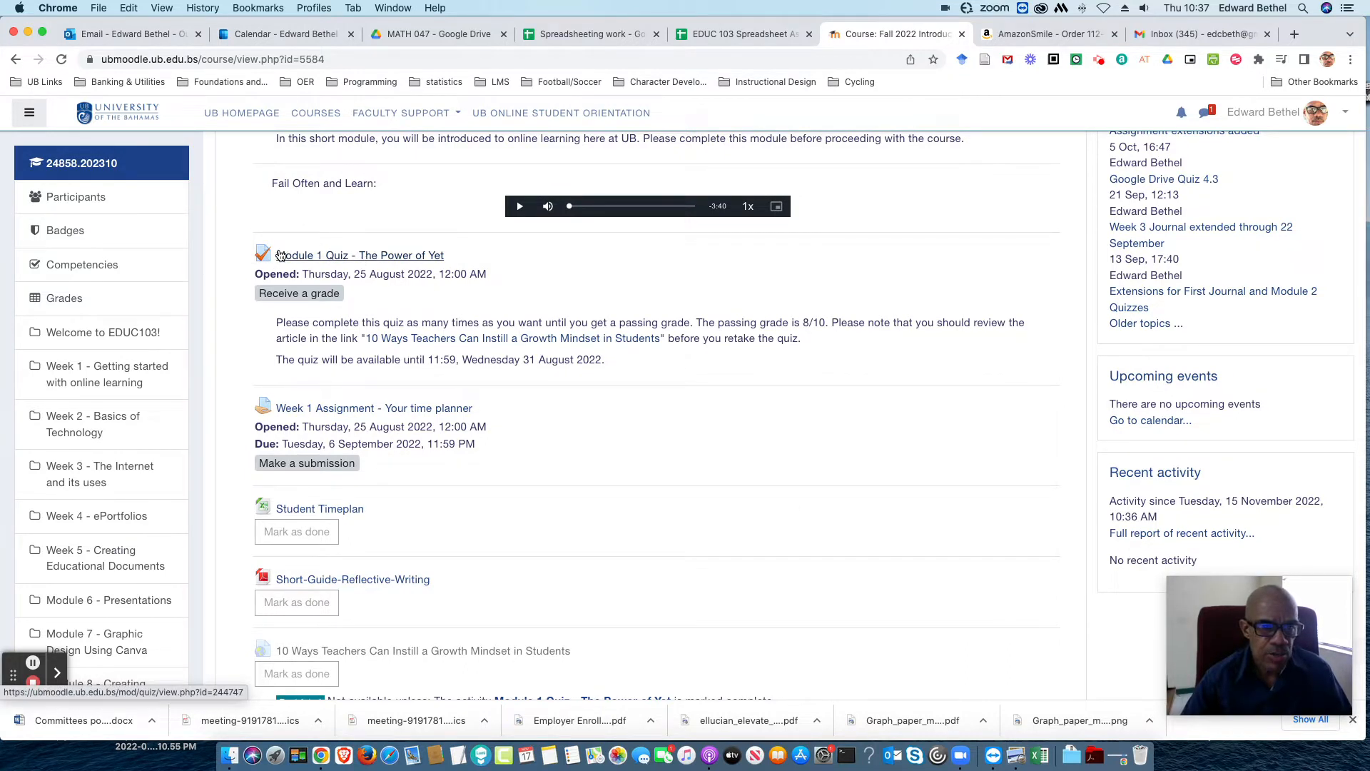
{"action": "left_click", "coordinate": [354, 259]}
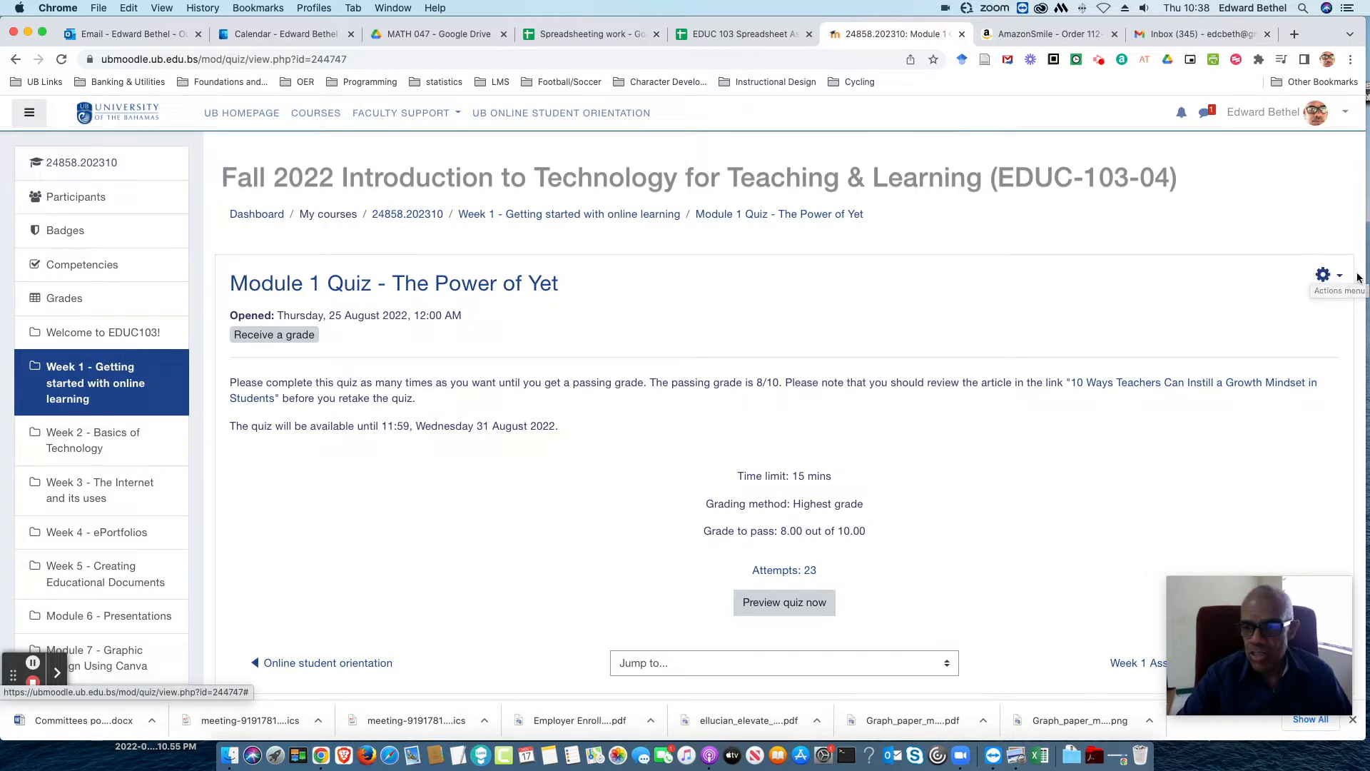
Start a backup of the Module 1 Quiz - The Power of Yet activity
{"action": "left_click", "coordinate": [1324, 276]}
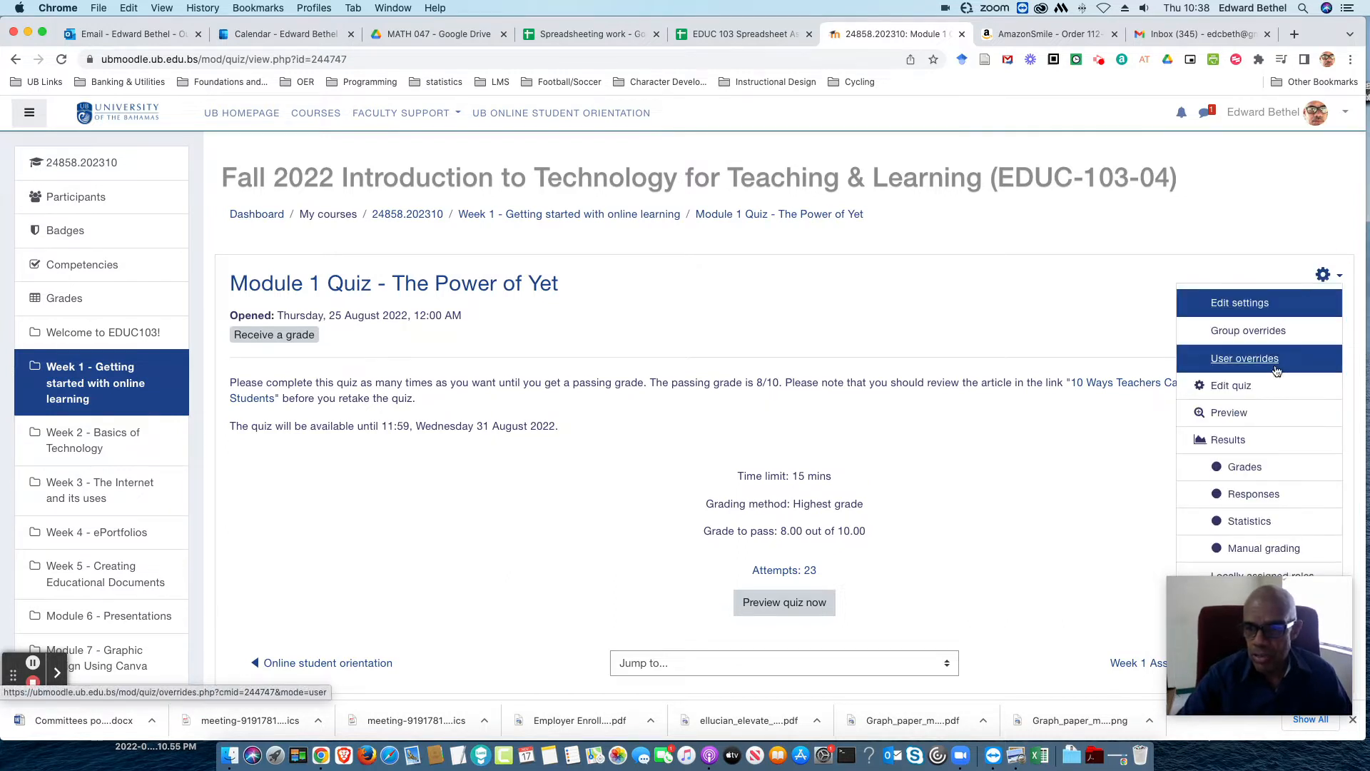
{"action": "scroll", "coordinate": [1277, 371], "scroll_direction": "down", "scroll_amount": 4}
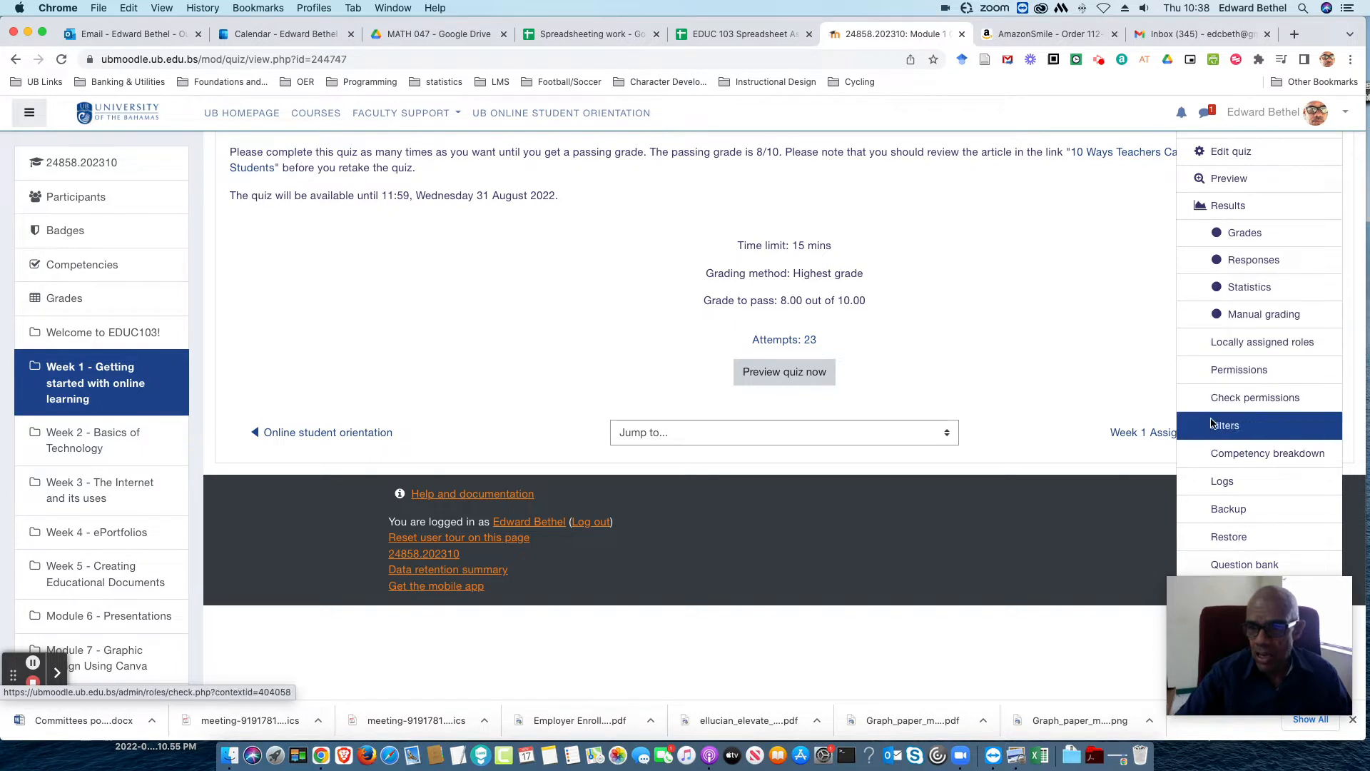
{"action": "left_click", "coordinate": [1223, 512]}
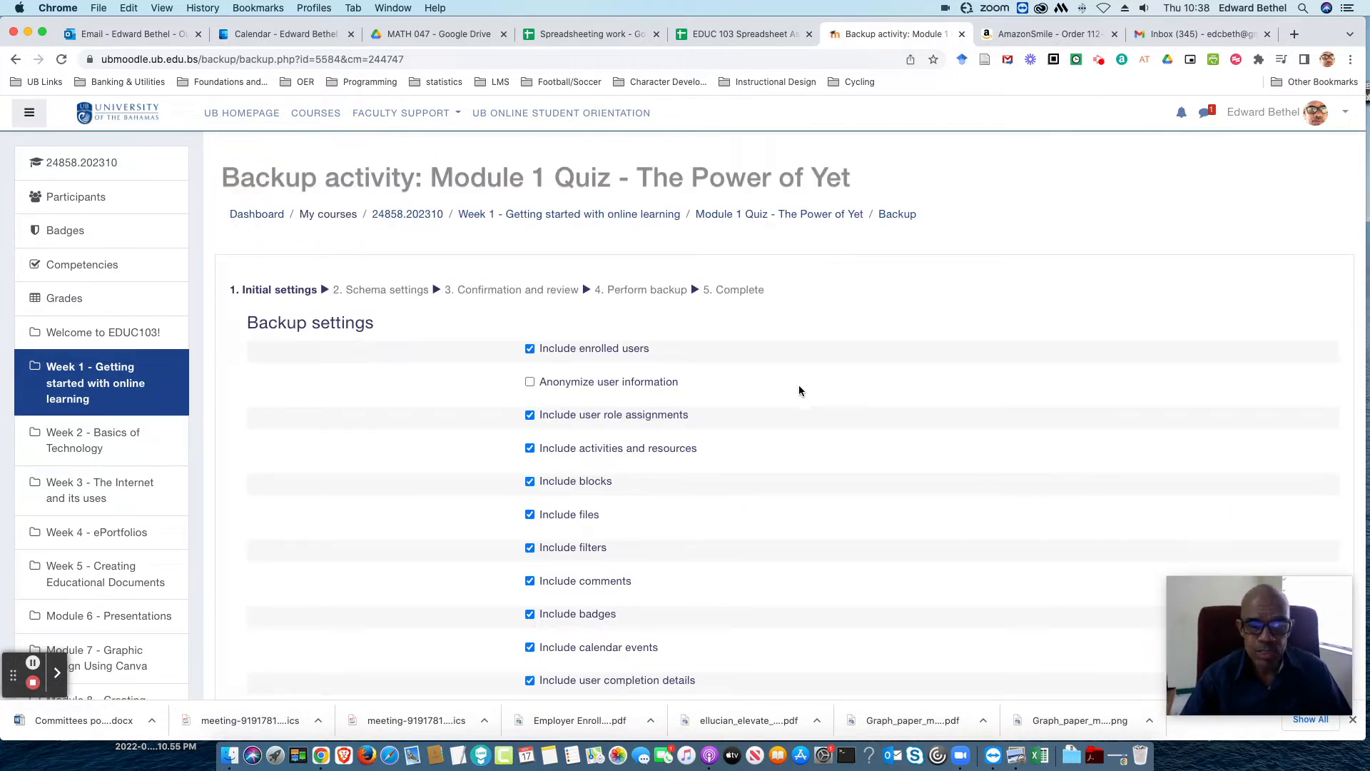
Exclude enrolled users from the quiz backup and advance through the schema settings to the confirmation and review stage
{"action": "left_click", "coordinate": [530, 349]}
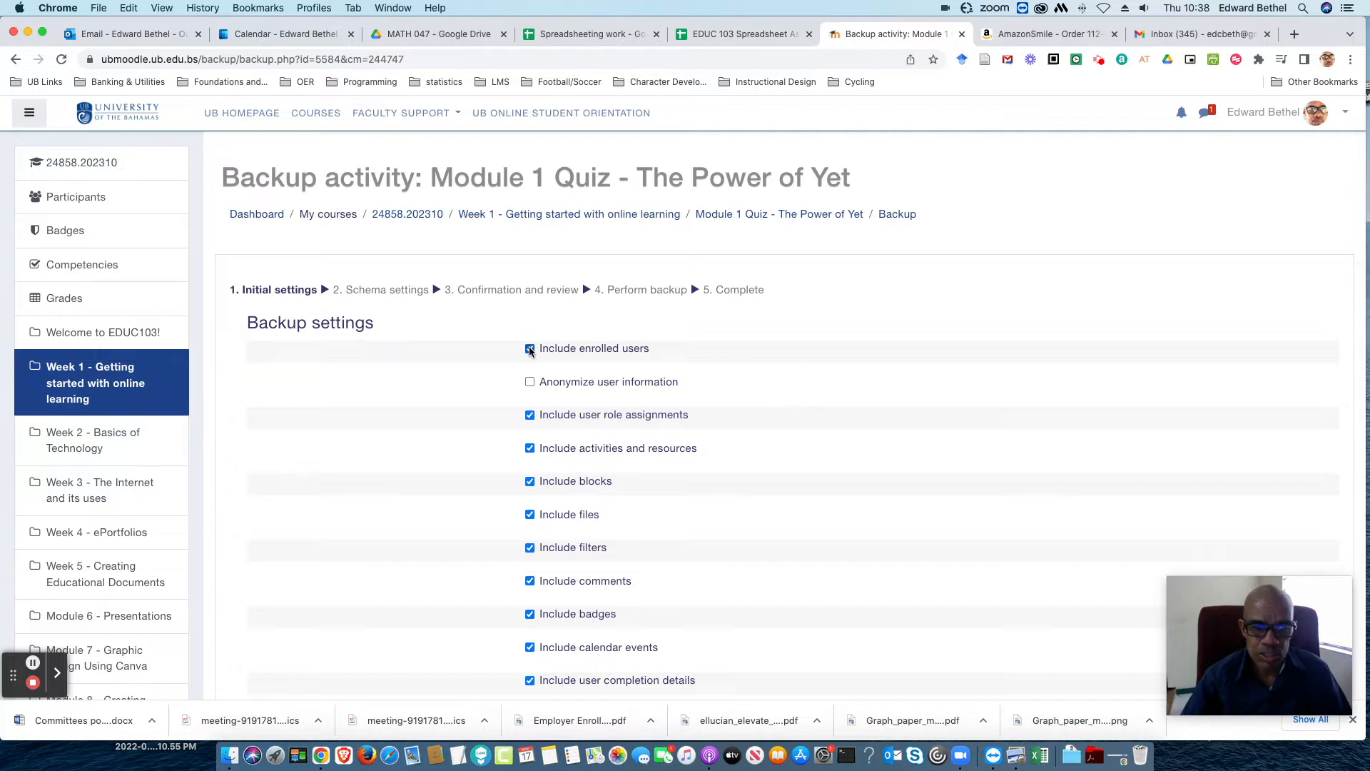
{"action": "left_click", "coordinate": [529, 349]}
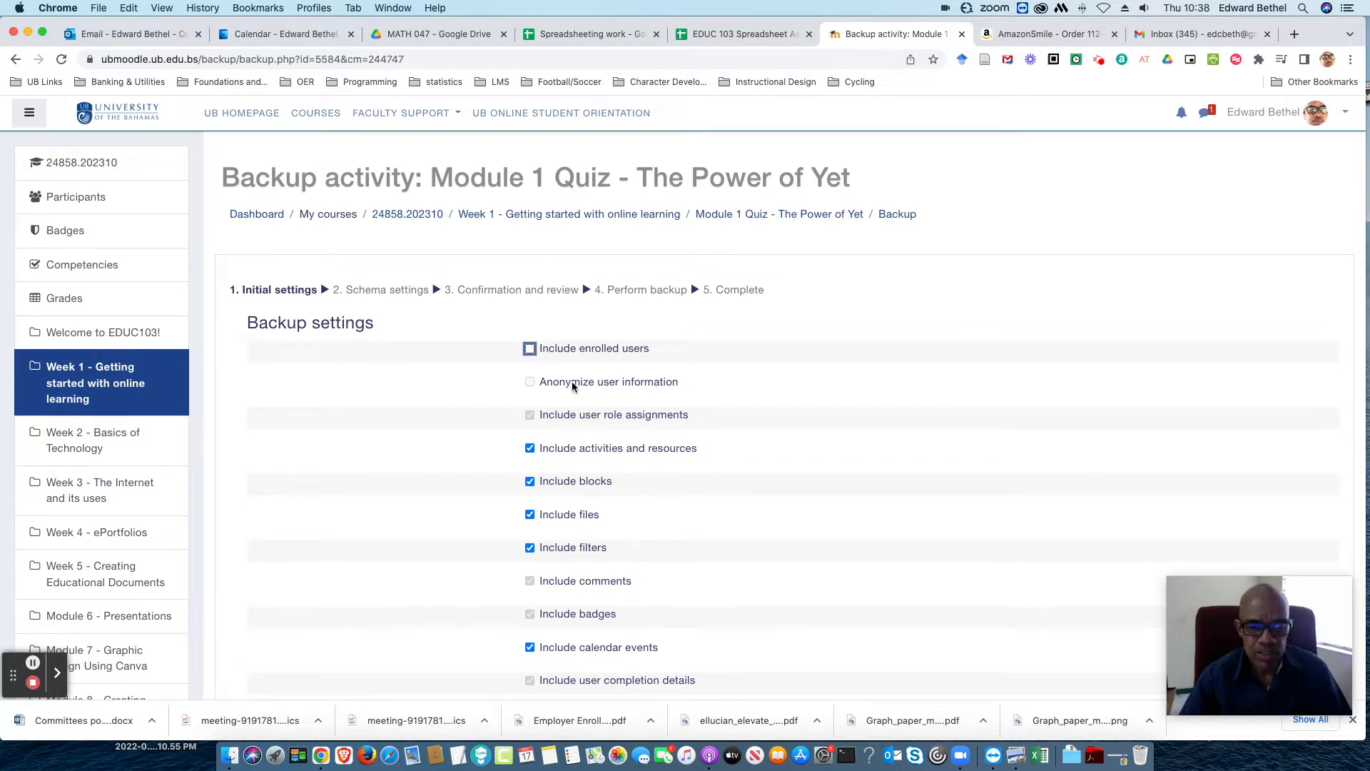
{"action": "scroll", "coordinate": [573, 384], "scroll_direction": "down", "scroll_amount": 5}
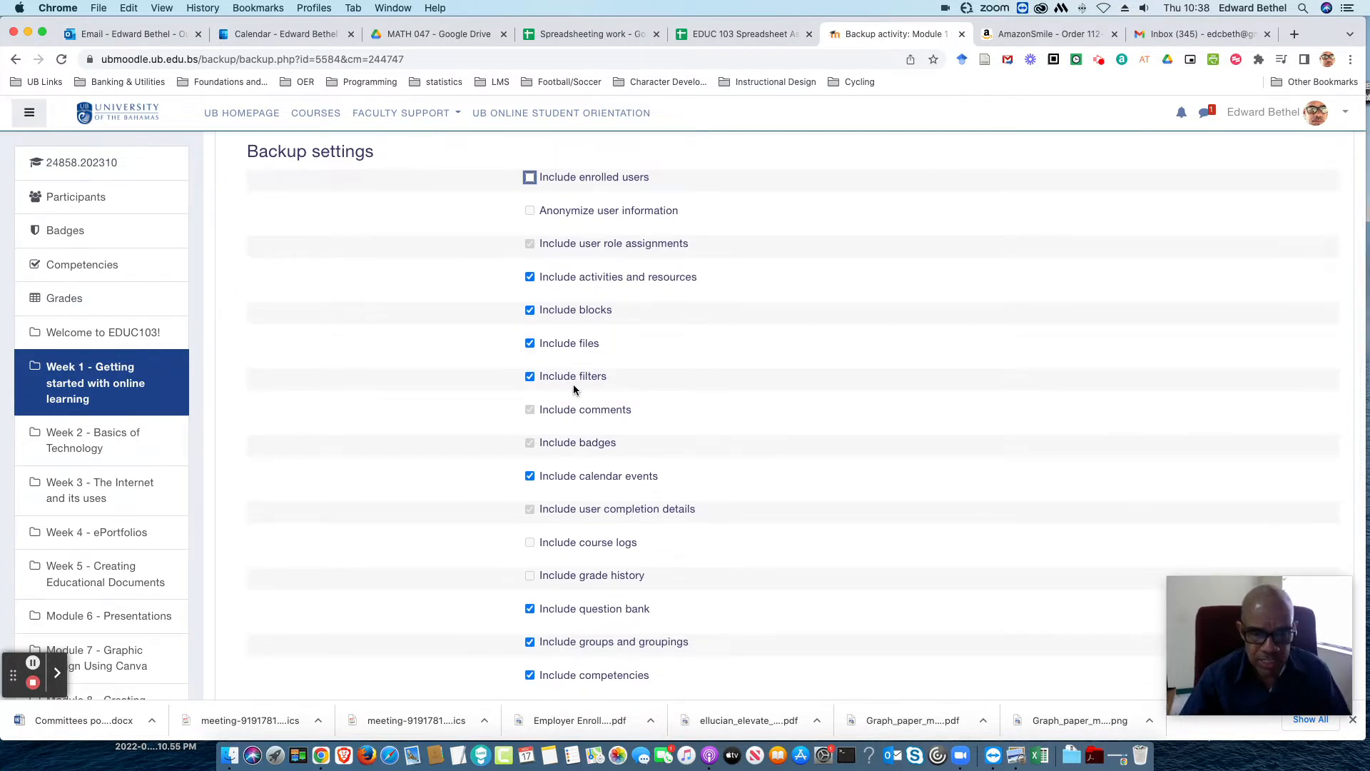
{"action": "scroll", "coordinate": [573, 388], "scroll_direction": "down", "scroll_amount": 6}
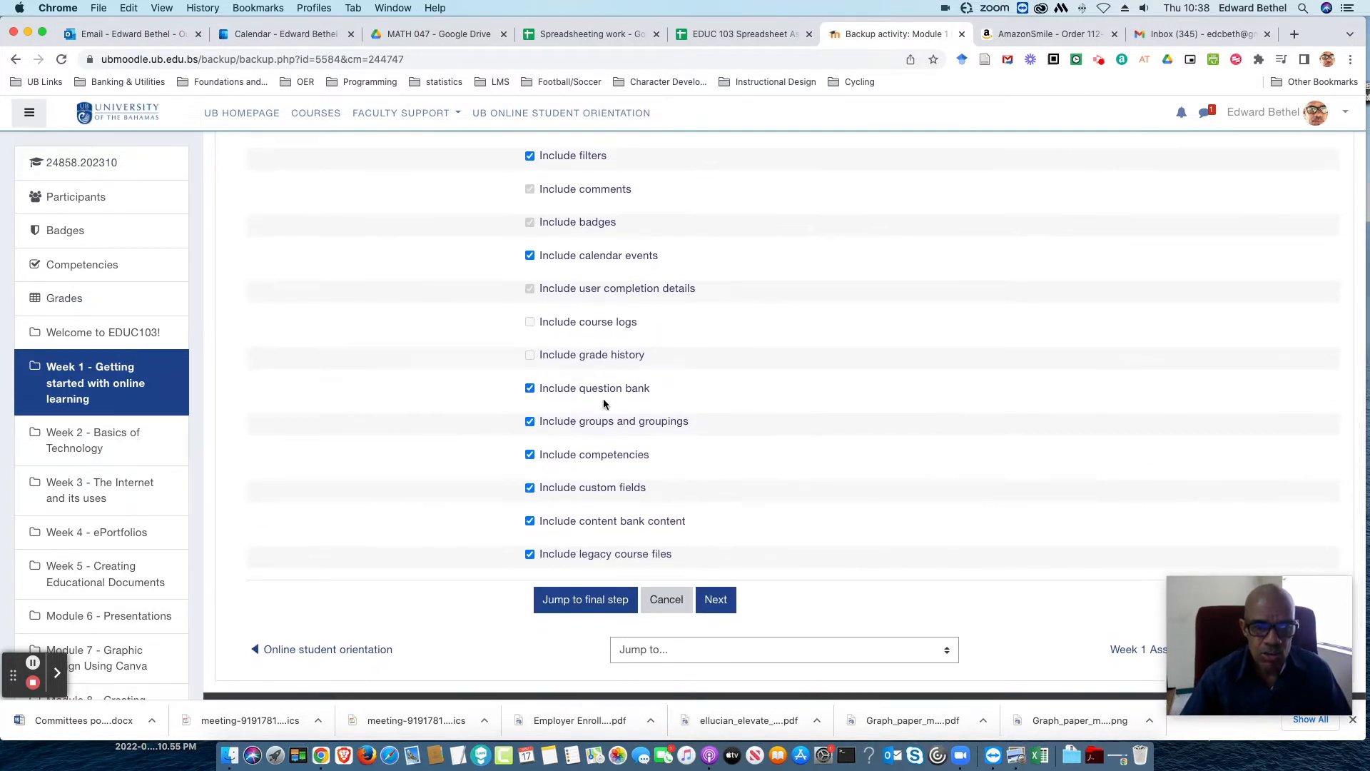
{"action": "left_click", "coordinate": [717, 600]}
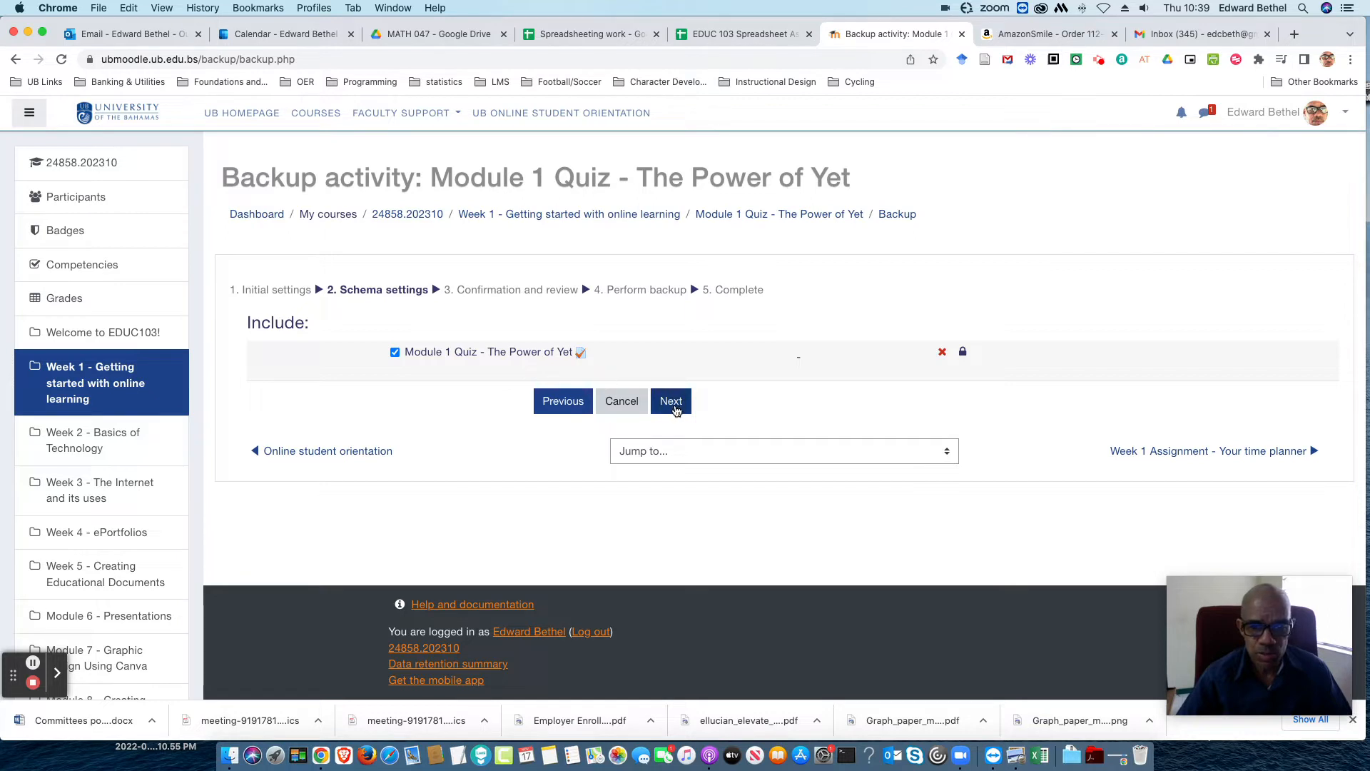
{"action": "left_click", "coordinate": [672, 403]}
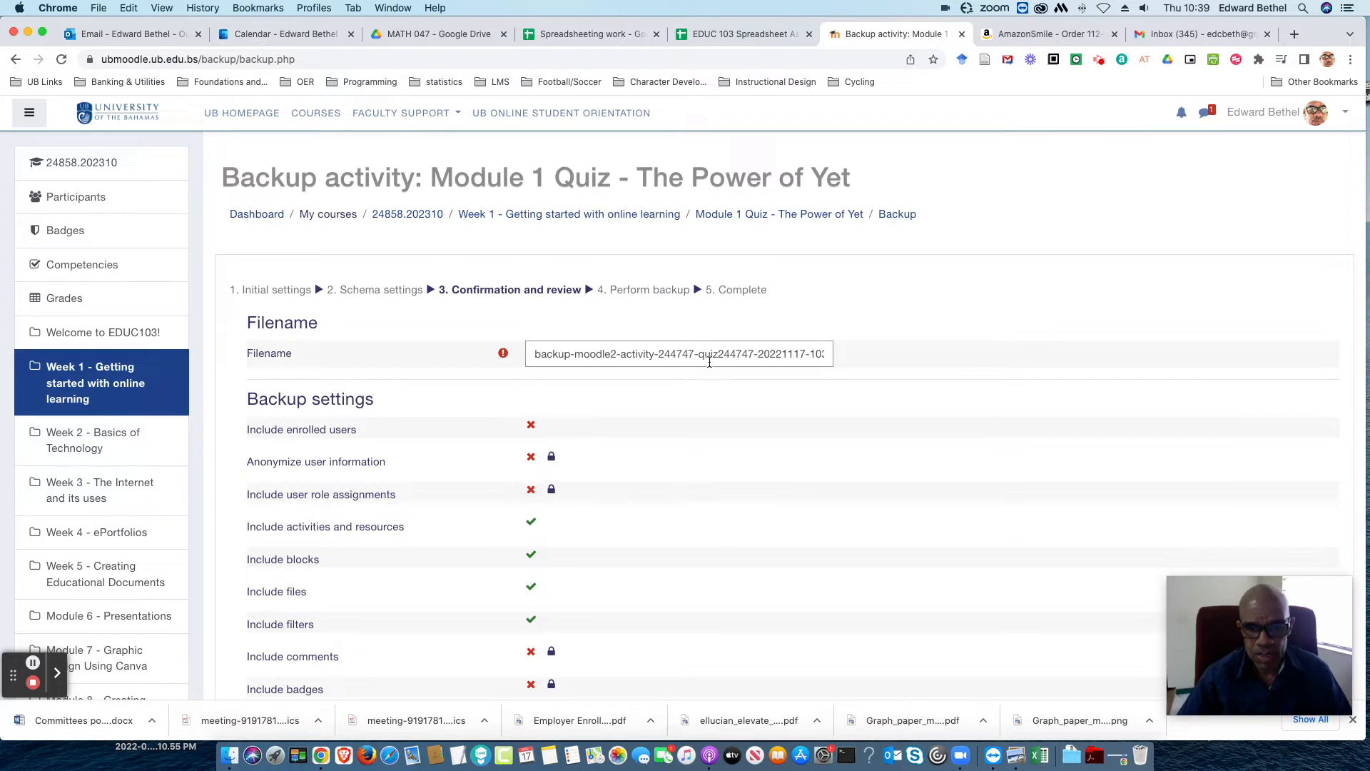
Name the backup file Module1Quiz-thePowerofYet.mbz, keeping the .mbz extension
{"action": "left_click_drag", "start_coordinate": [535, 354], "coordinate": [802, 356]}
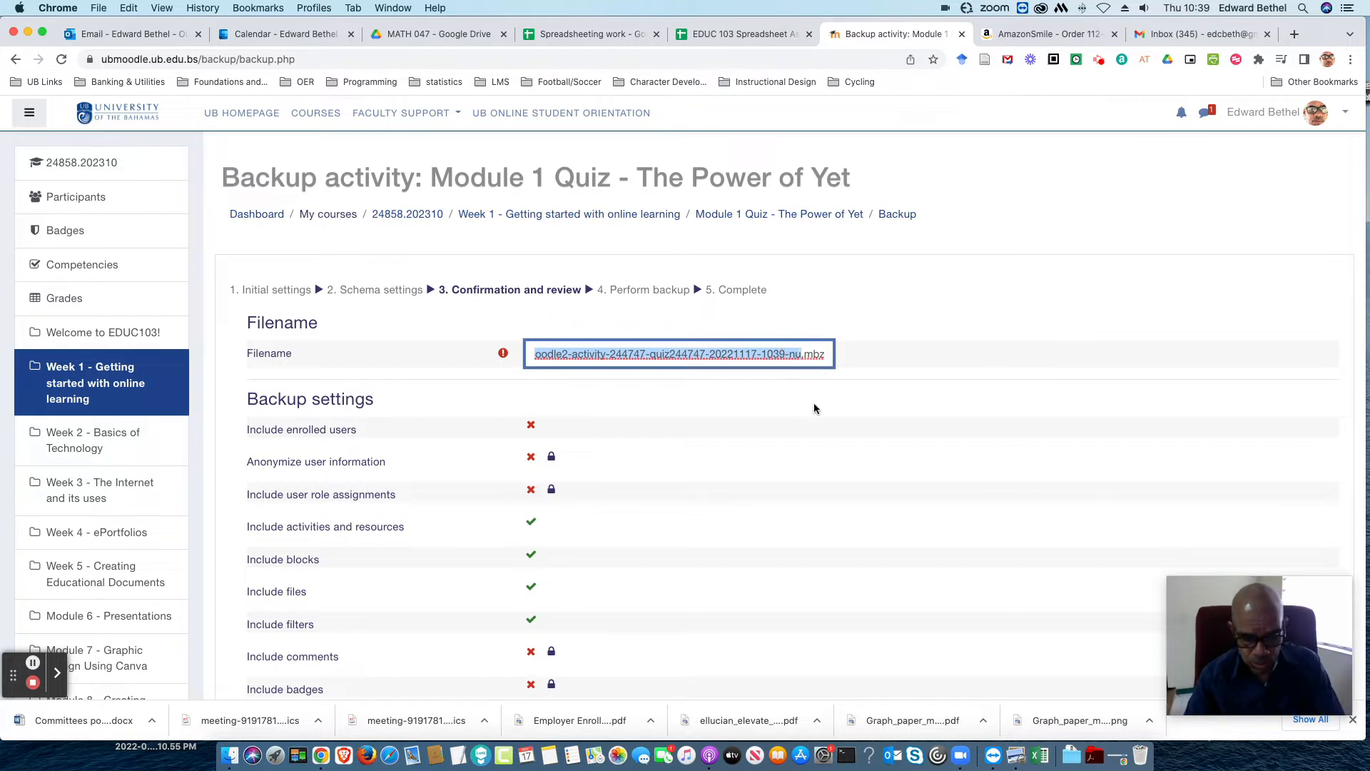
{"action": "type", "text": "Module"}
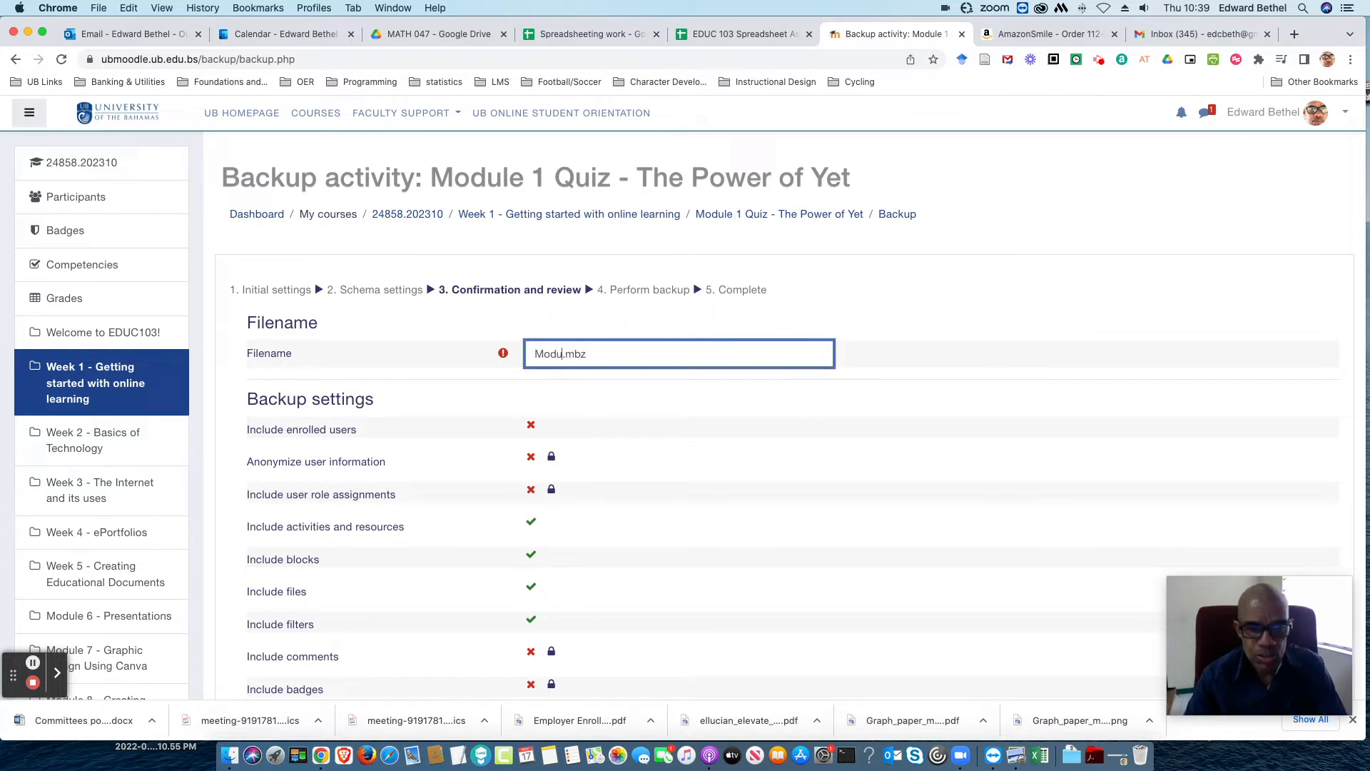
{"action": "type", "text": "1"}
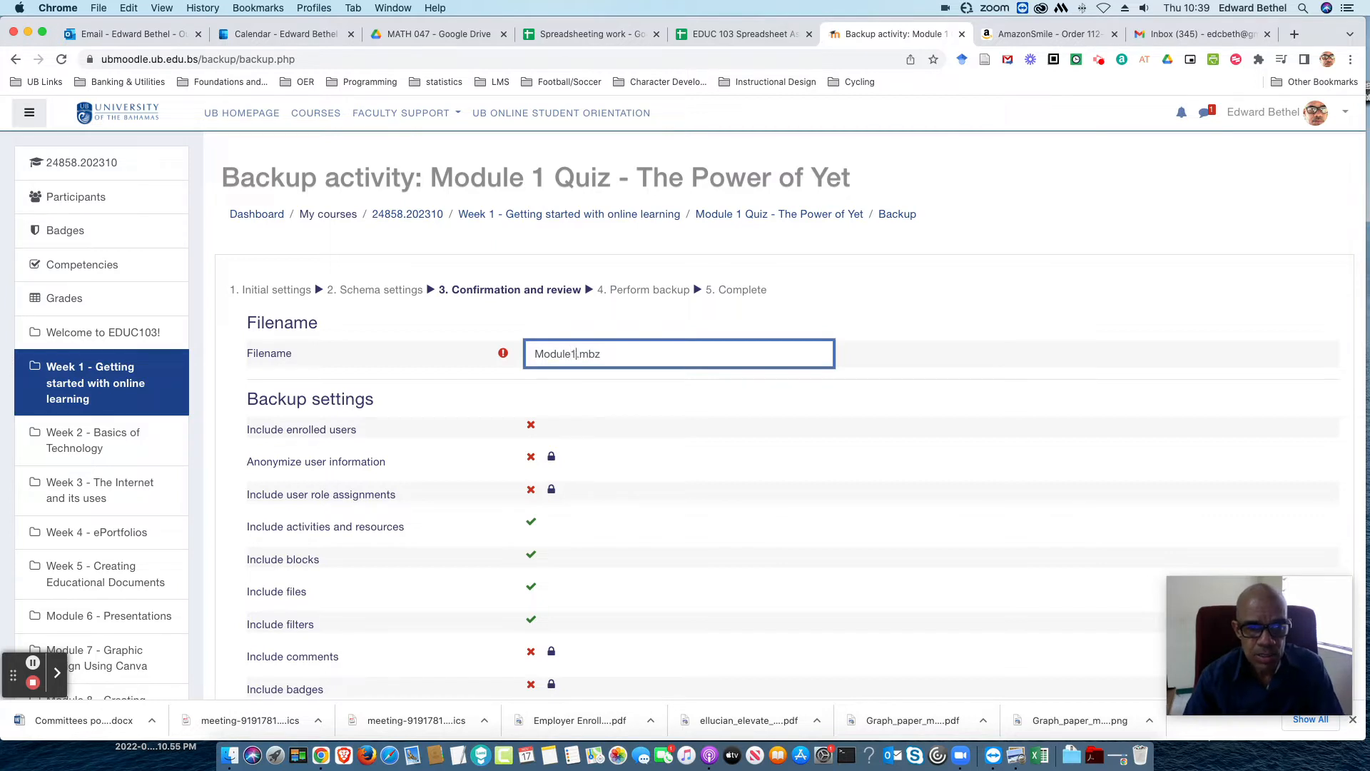
{"action": "type", "text": "Quiz"}
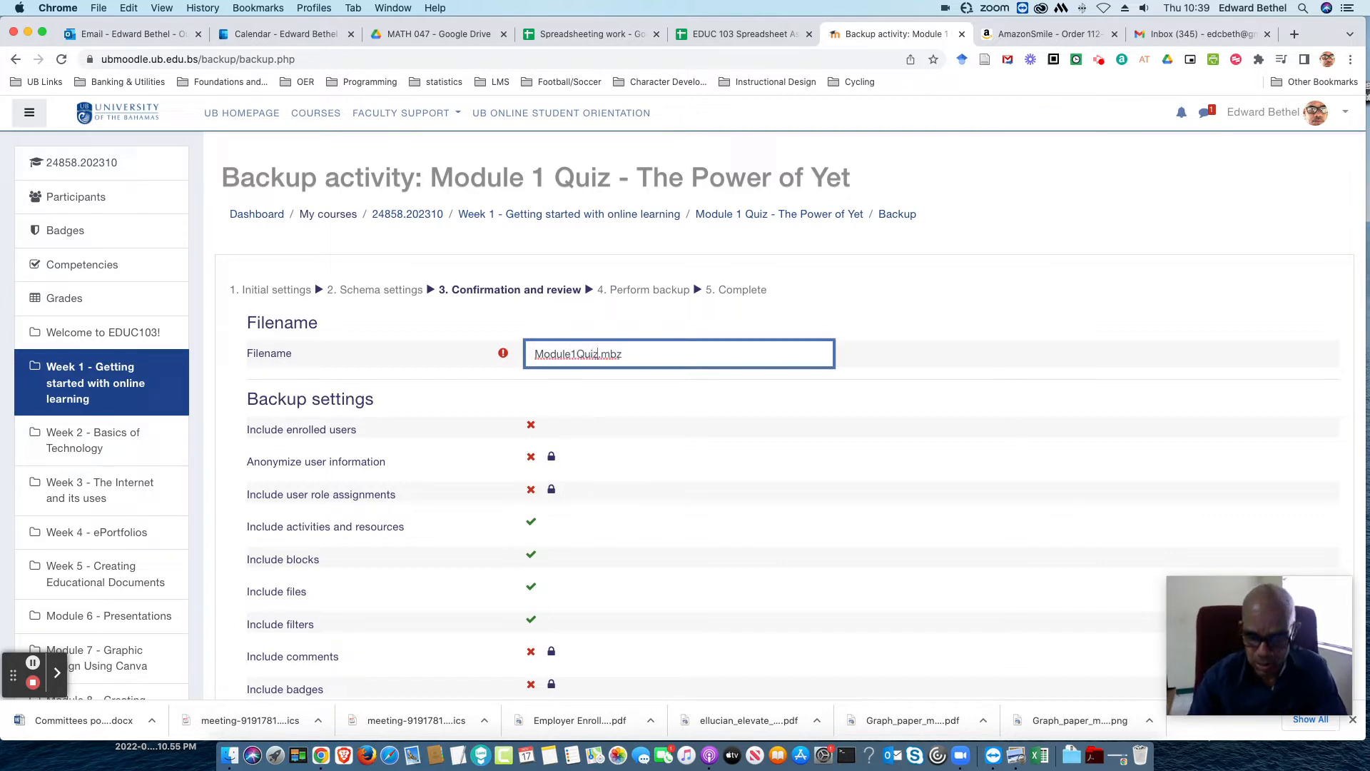
{"action": "type", "text": "-thePowere"}
{"action": "key", "text": "BackSpace"}
{"action": "type", "text": "ofYet"}
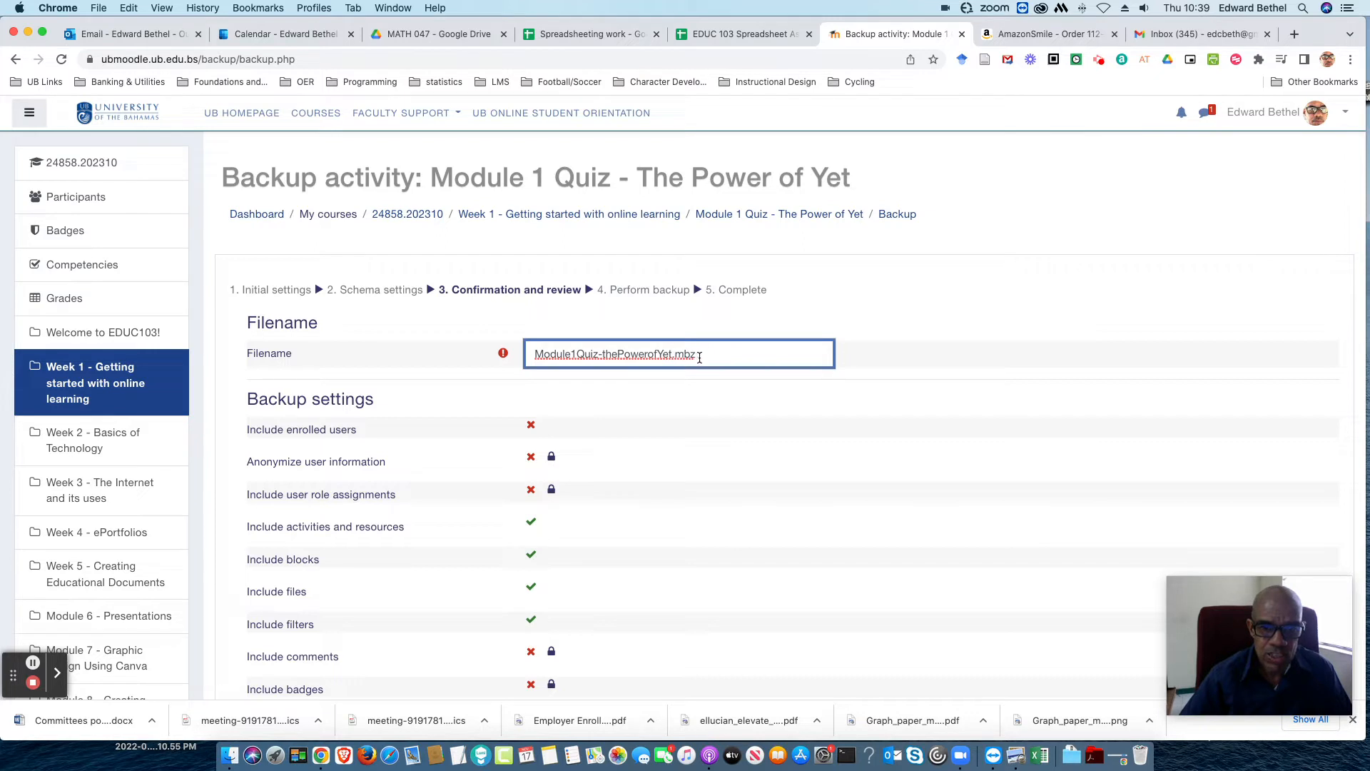
{"action": "left_click", "coordinate": [706, 358]}
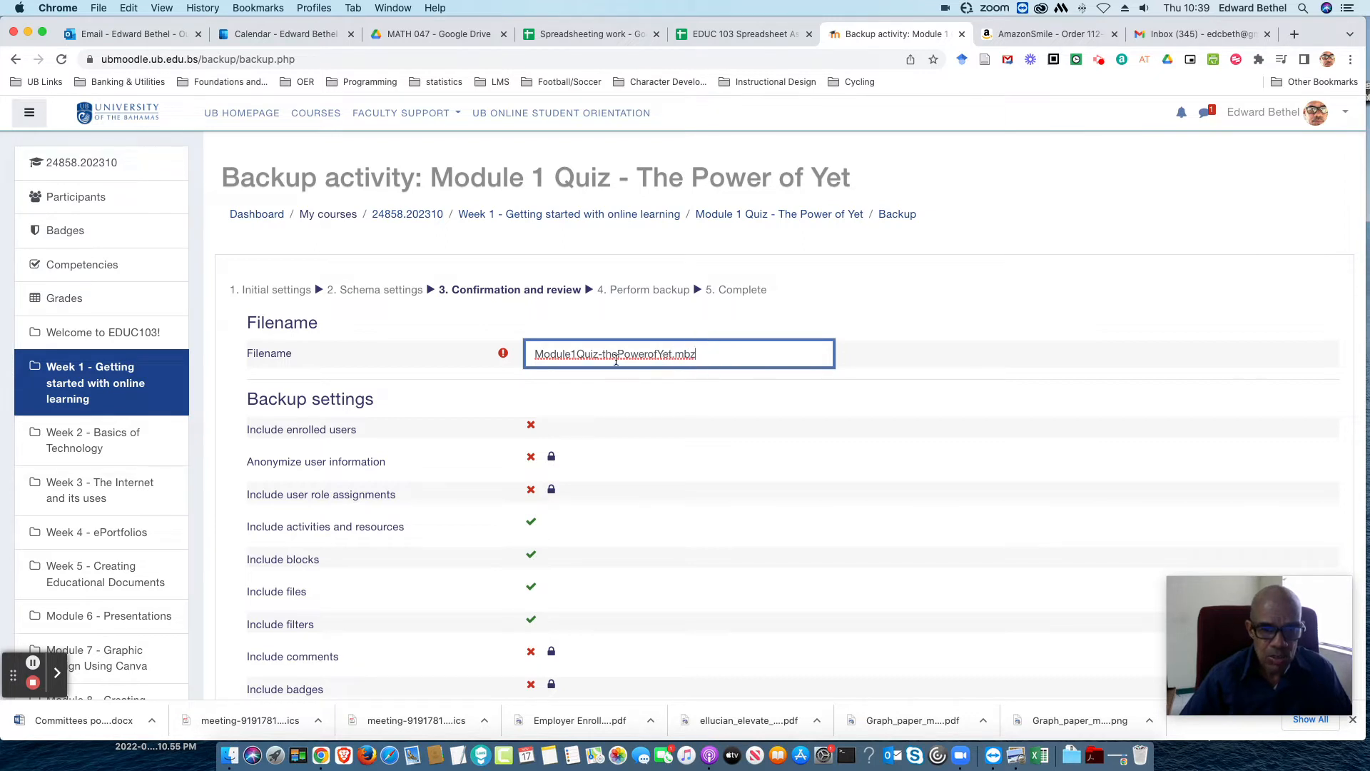
Perform the backup of the quiz with the reviewed settings and continue to the activity restore page
{"action": "scroll", "coordinate": [548, 359], "scroll_direction": "right", "scroll_amount": 1}
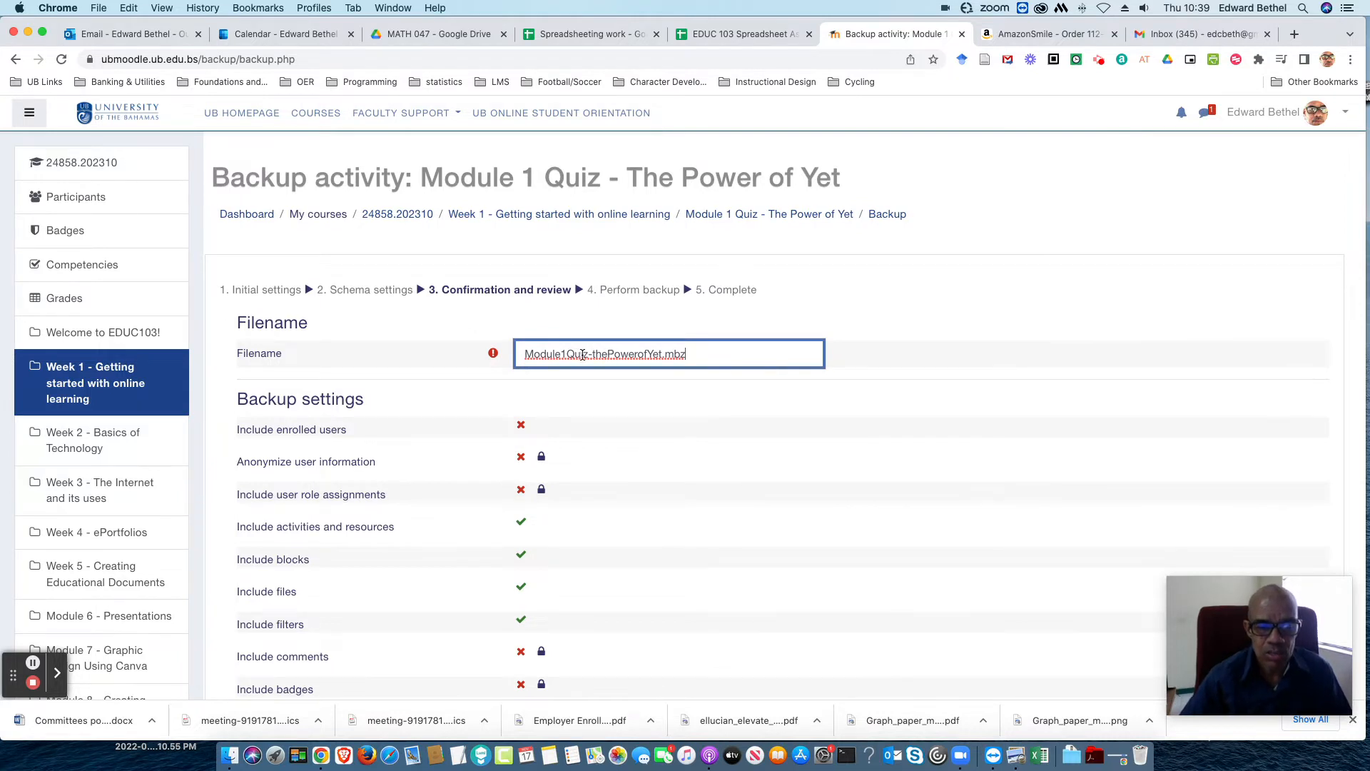
{"action": "scroll", "coordinate": [582, 357], "scroll_direction": "down", "scroll_amount": 1}
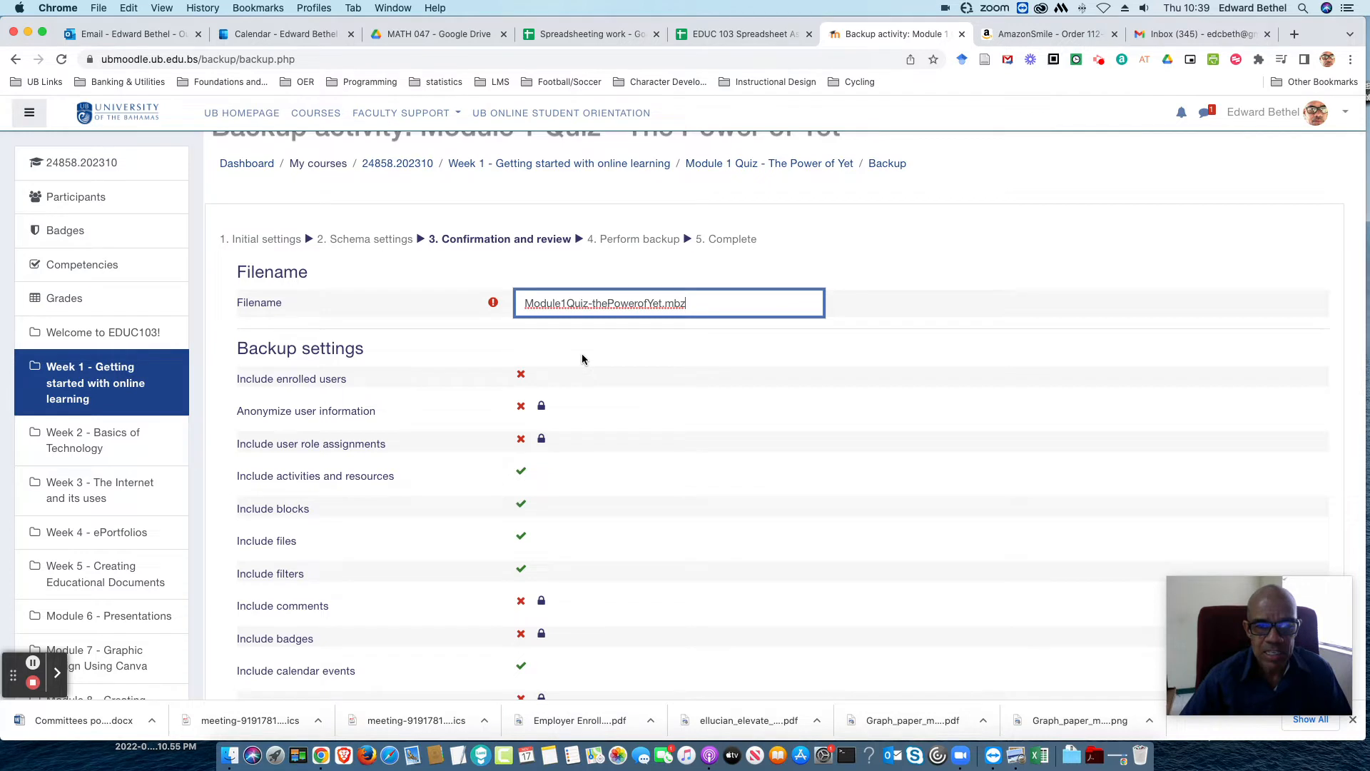
{"action": "scroll", "coordinate": [584, 357], "scroll_direction": "down", "scroll_amount": 2}
{"action": "scroll", "coordinate": [584, 357], "scroll_direction": "down", "scroll_amount": 10}
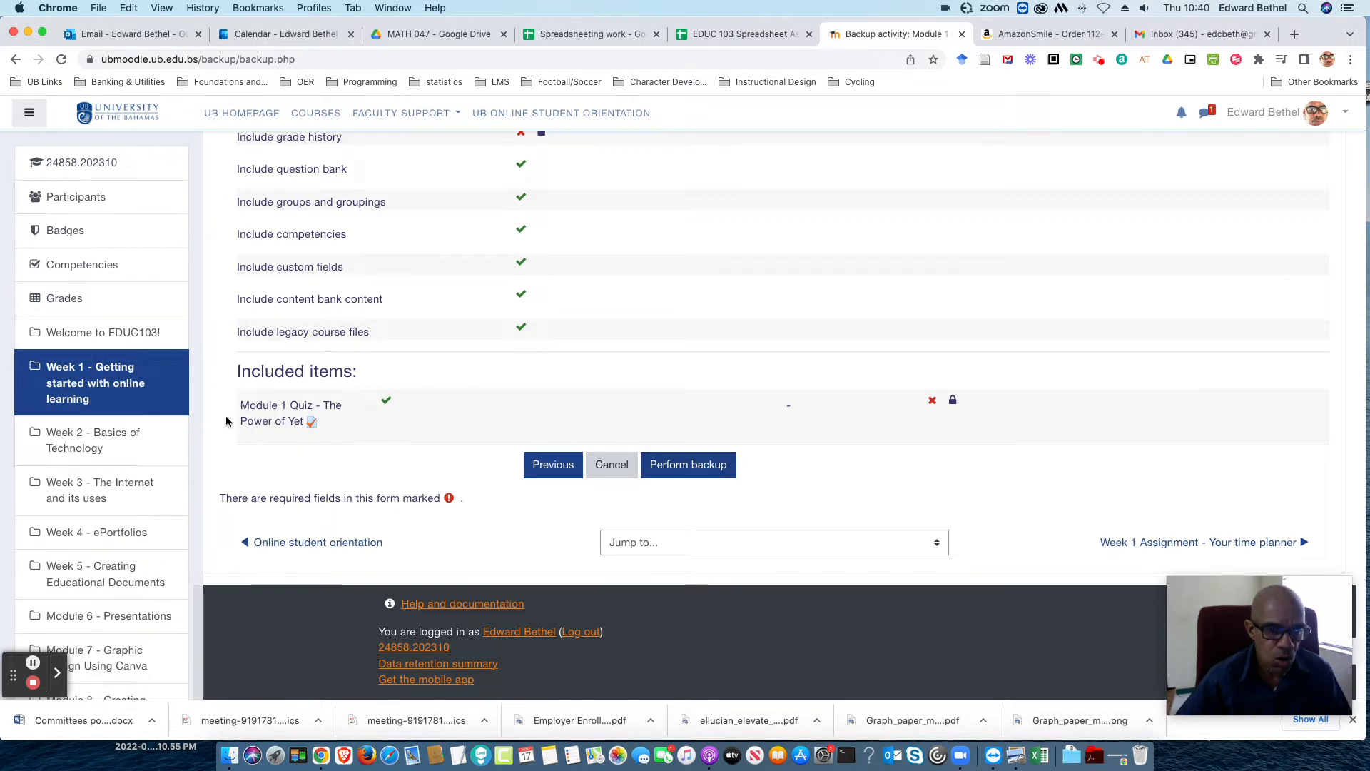
{"action": "left_click", "coordinate": [690, 472]}
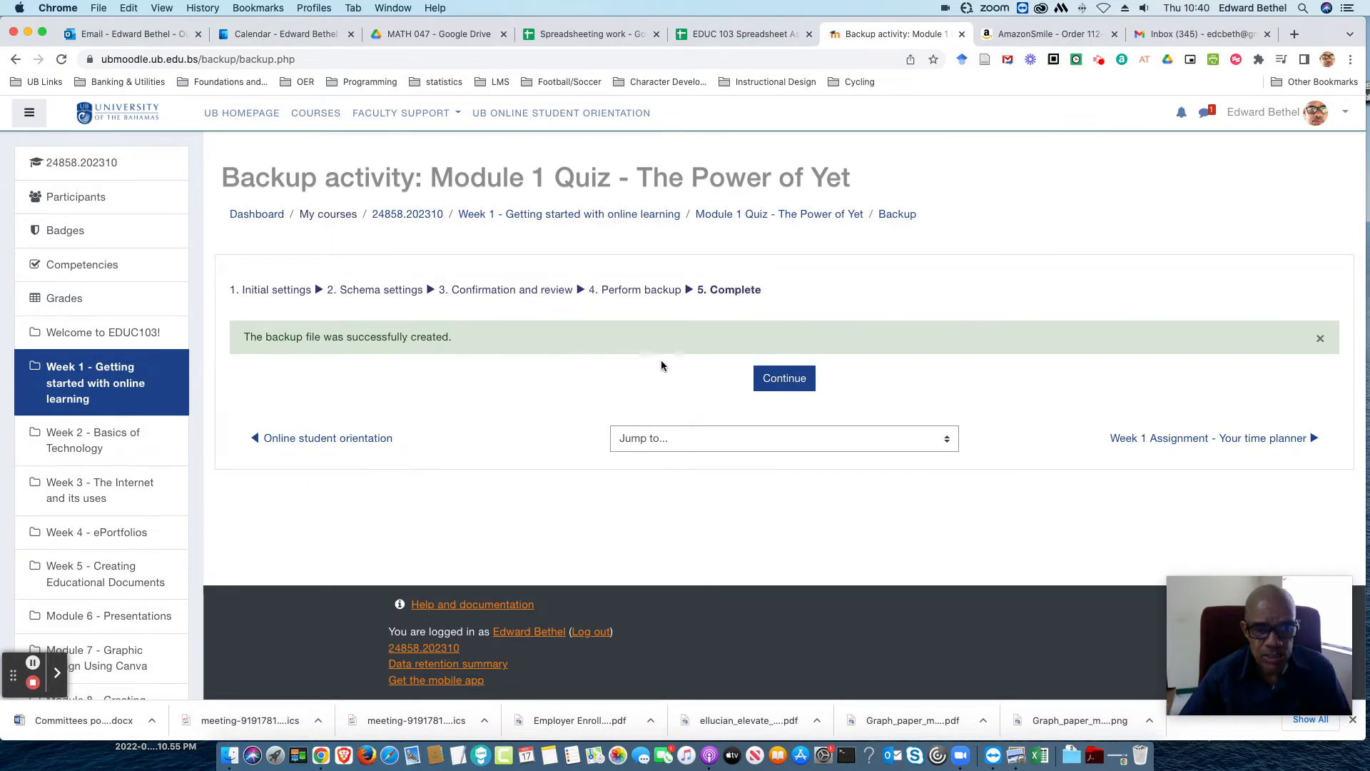
{"action": "left_click", "coordinate": [776, 386]}
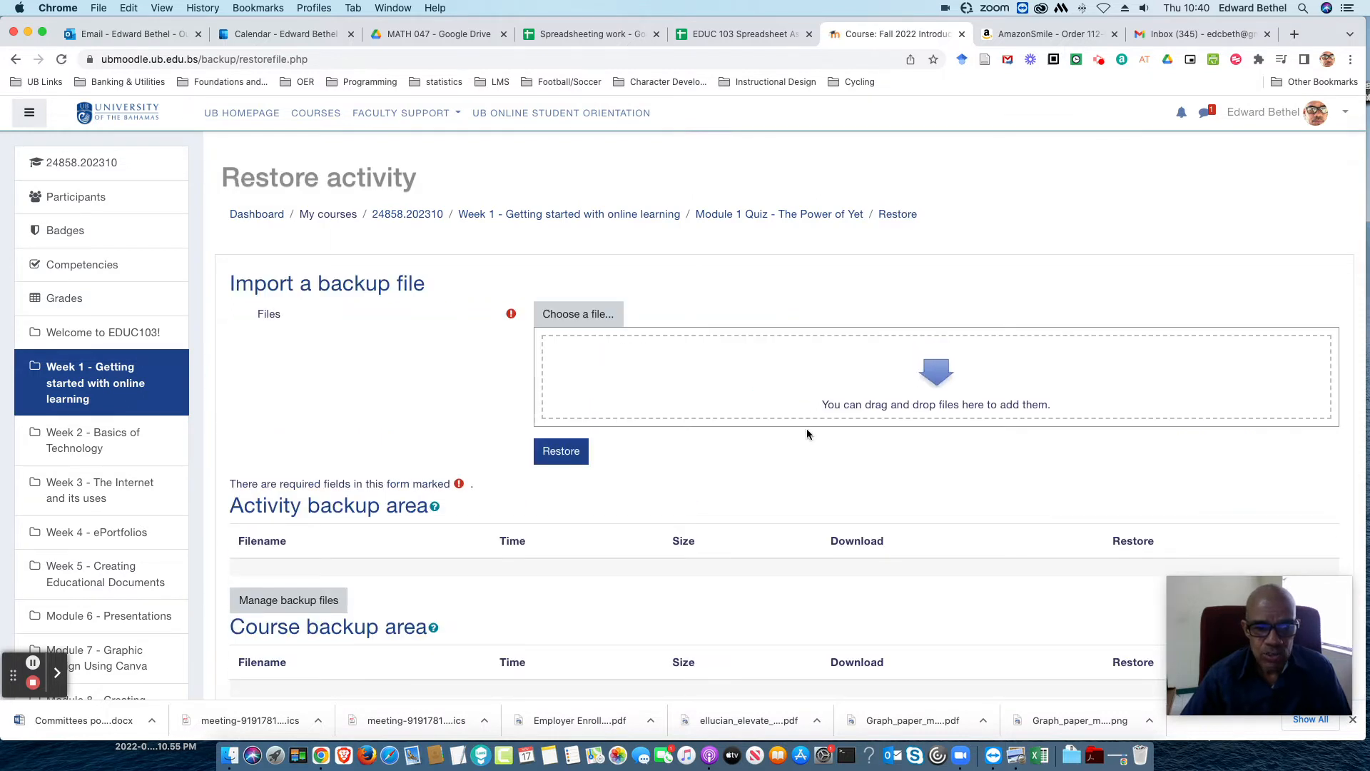
Download Module1Quiz-thePowerofYet.mbz from the user private backup area and save it to the Desktop
{"action": "scroll", "coordinate": [806, 433], "scroll_direction": "down", "scroll_amount": 5}
{"action": "scroll", "coordinate": [806, 428], "scroll_direction": "down", "scroll_amount": 3}
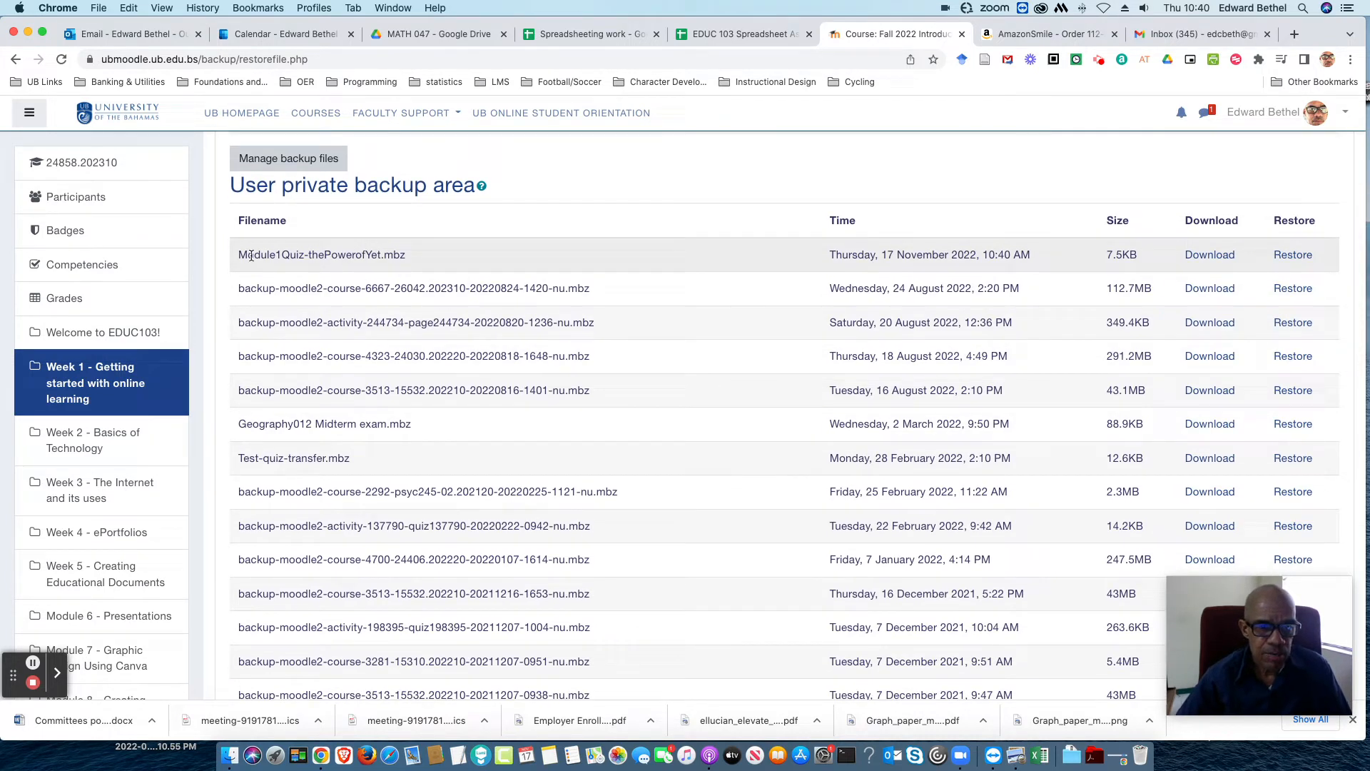
{"action": "scroll", "coordinate": [421, 259], "scroll_direction": "down", "scroll_amount": 1}
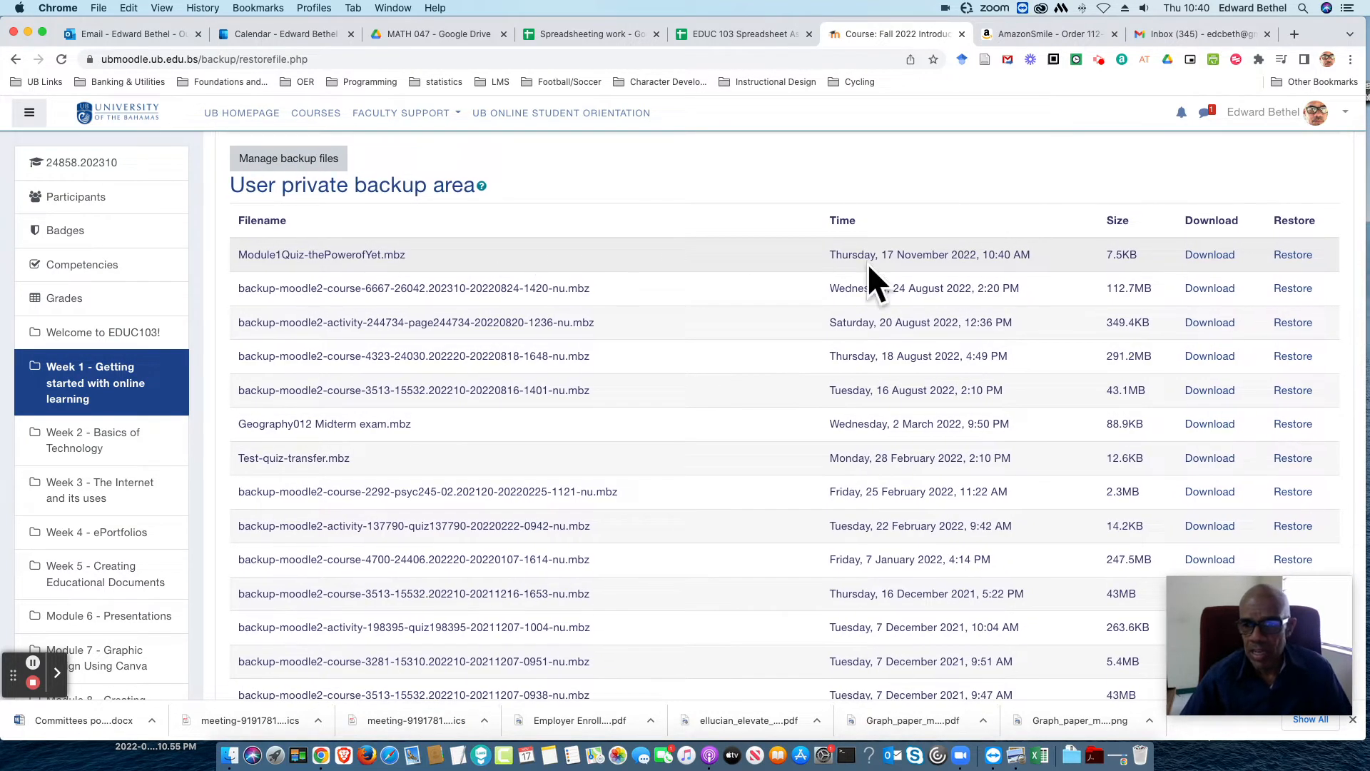
{"action": "left_click", "coordinate": [1222, 256]}
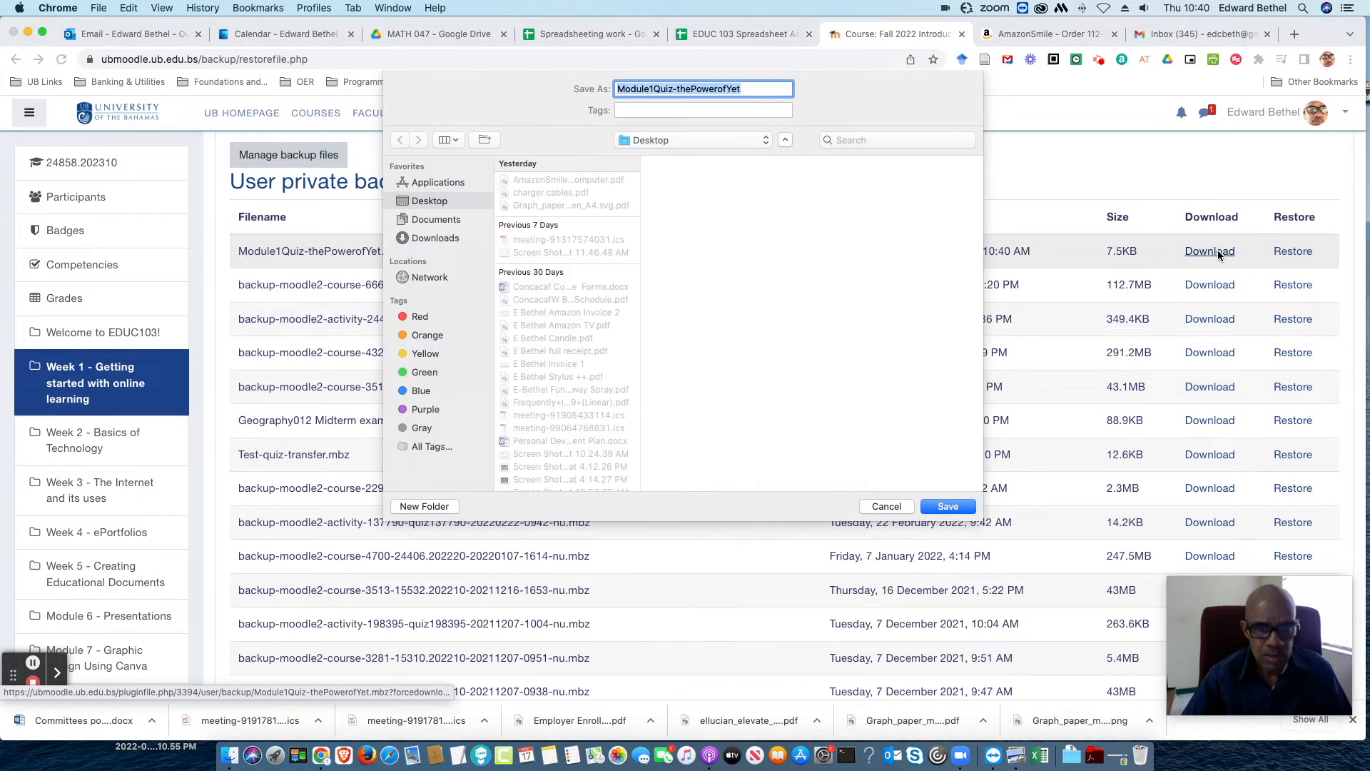
{"action": "left_click", "coordinate": [960, 511]}
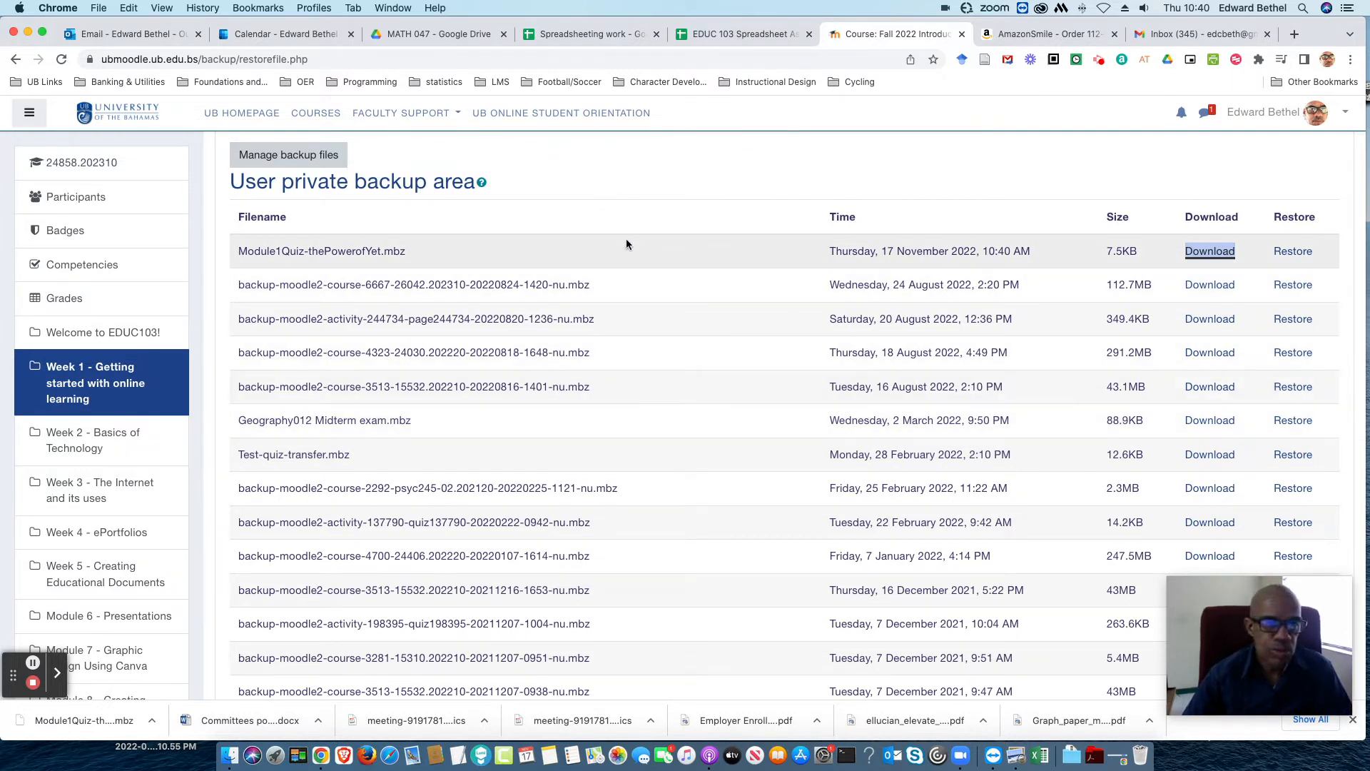
Return to the dashboard and open the TRAIN-902 Blank training course Fall 2022 from the course overview
{"action": "left_click", "coordinate": [114, 114]}
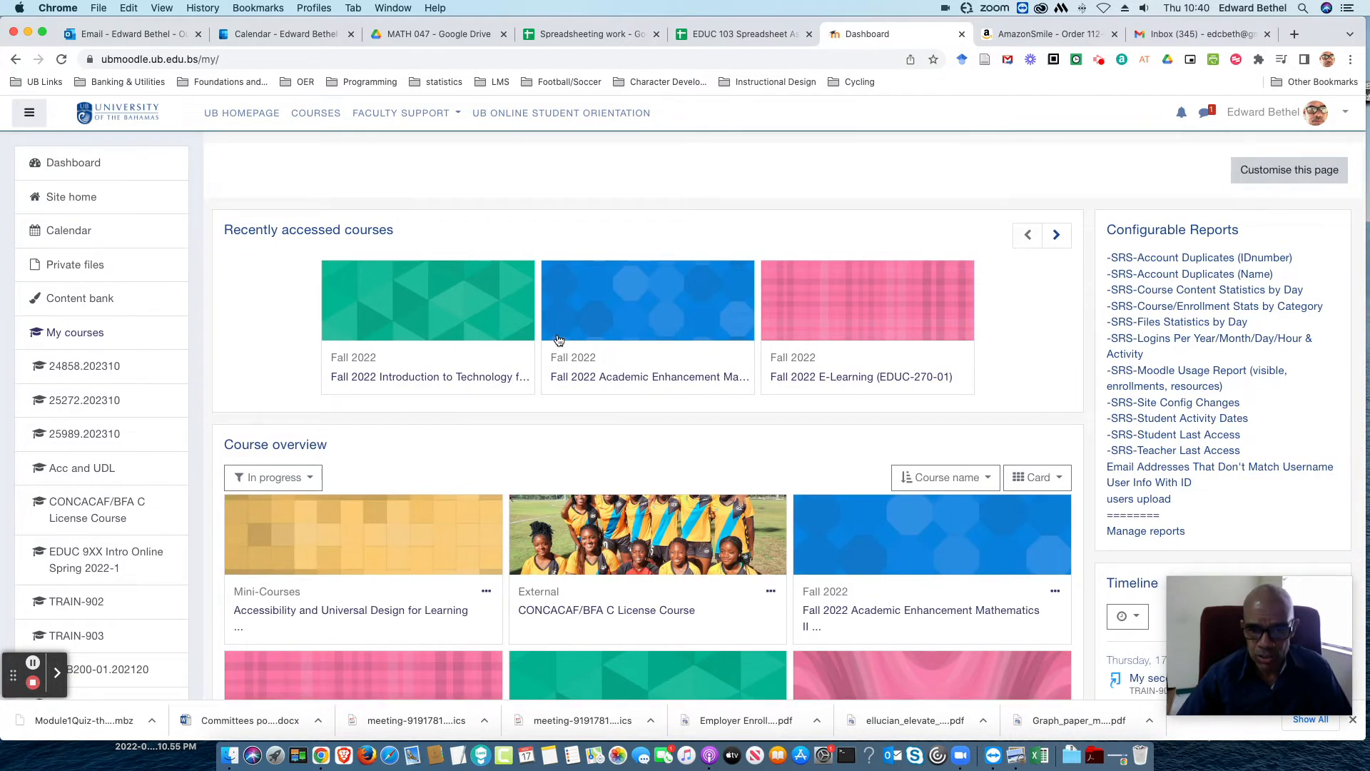
{"action": "scroll", "coordinate": [560, 343], "scroll_direction": "down", "scroll_amount": 3}
{"action": "scroll", "coordinate": [563, 343], "scroll_direction": "down", "scroll_amount": 5}
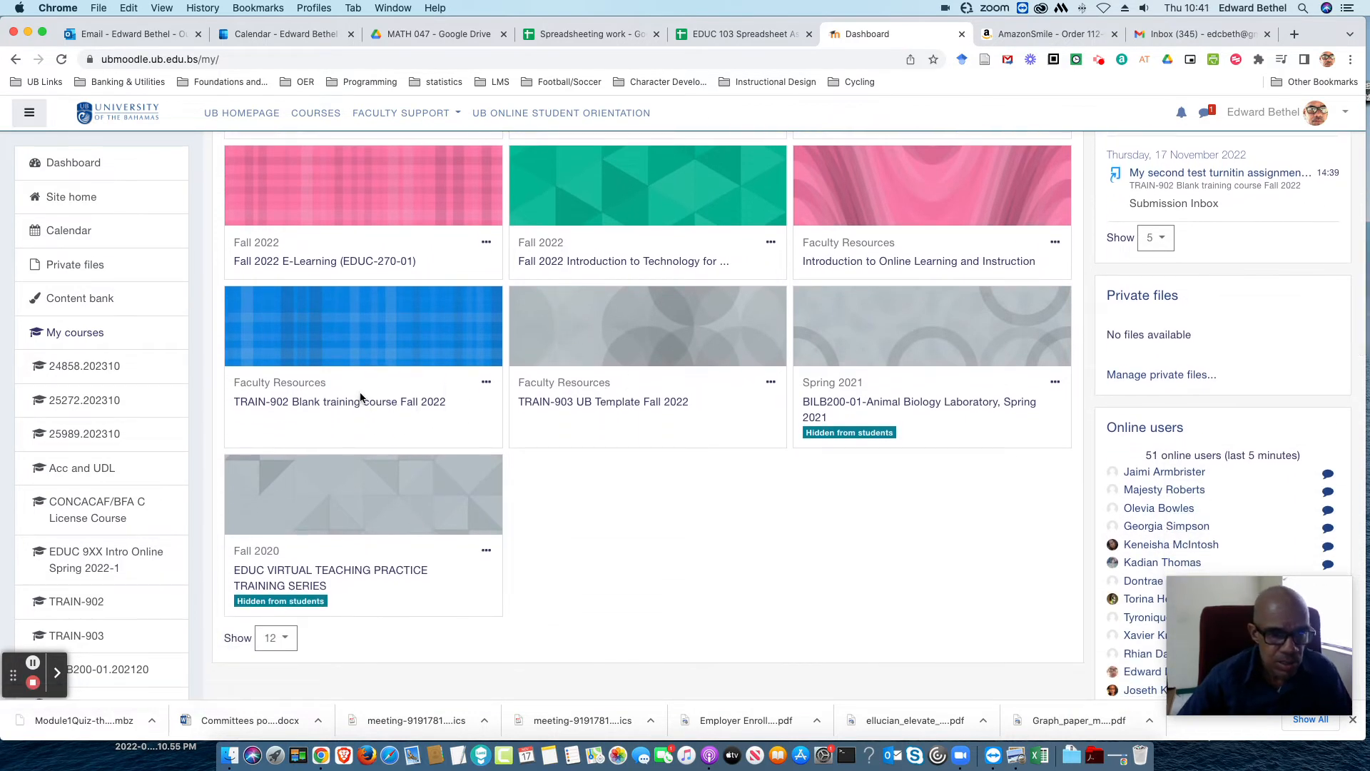
{"action": "left_click", "coordinate": [367, 409]}
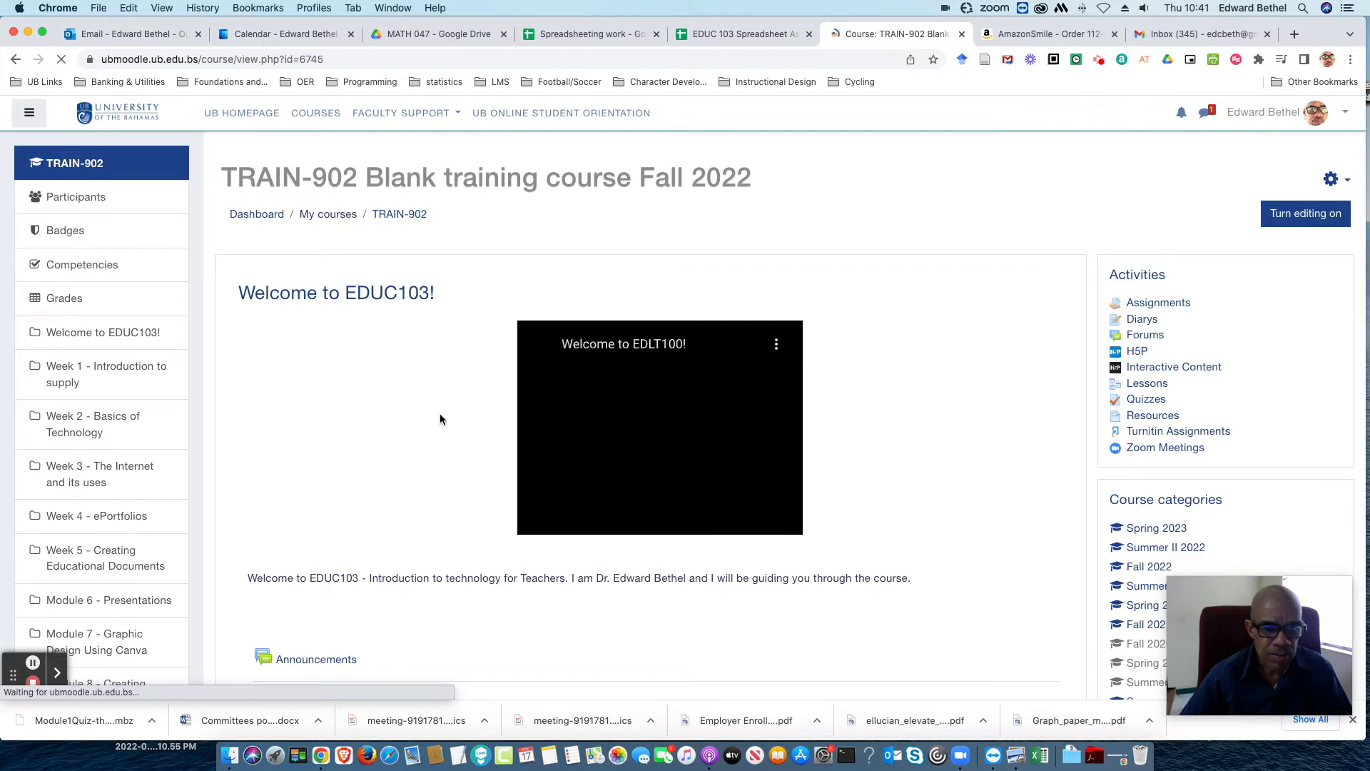
Look over the TRAIN-902 course content and open the course's restore page
{"action": "scroll", "coordinate": [440, 419], "scroll_direction": "down", "scroll_amount": 2}
{"action": "scroll", "coordinate": [439, 419], "scroll_direction": "down", "scroll_amount": 3}
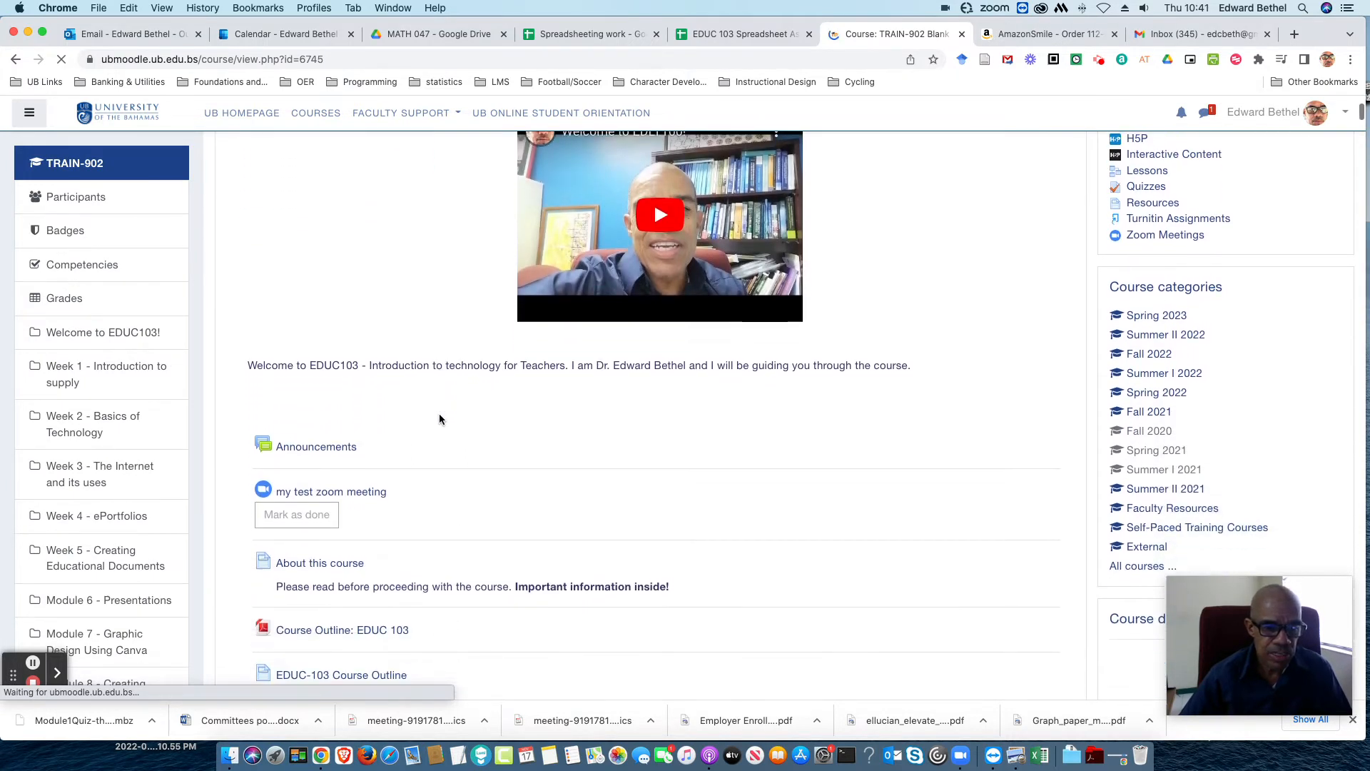
{"action": "scroll", "coordinate": [439, 419], "scroll_direction": "down", "scroll_amount": 5}
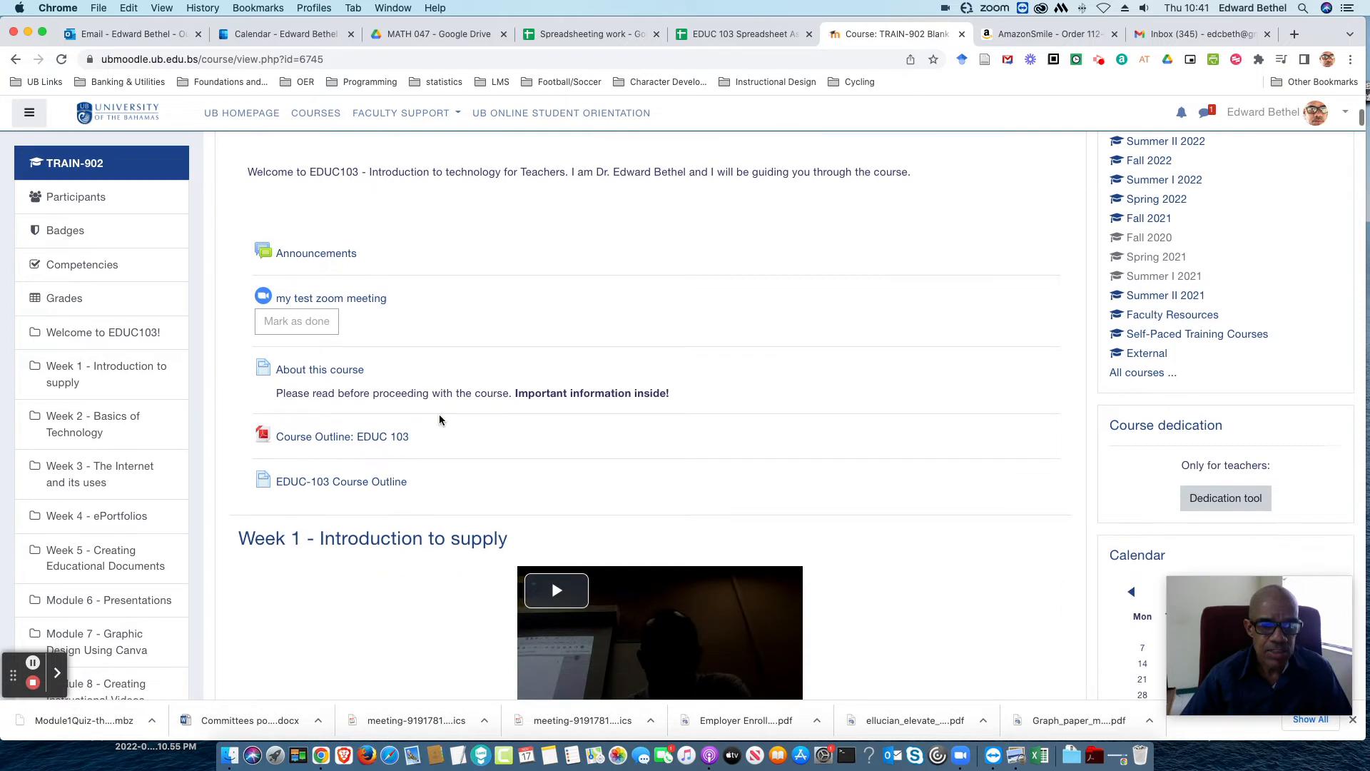
{"action": "scroll", "coordinate": [439, 418], "scroll_direction": "up", "scroll_amount": 10}
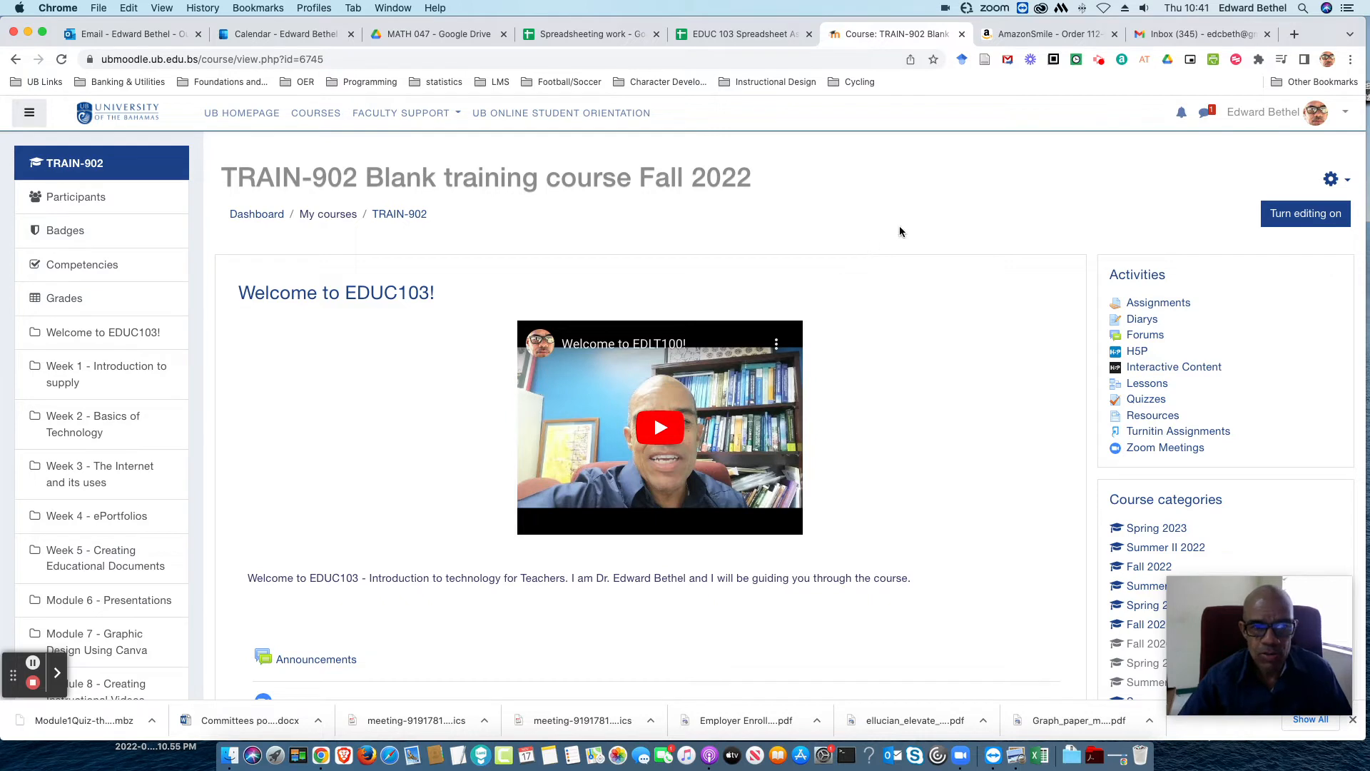
{"action": "left_click", "coordinate": [1332, 182]}
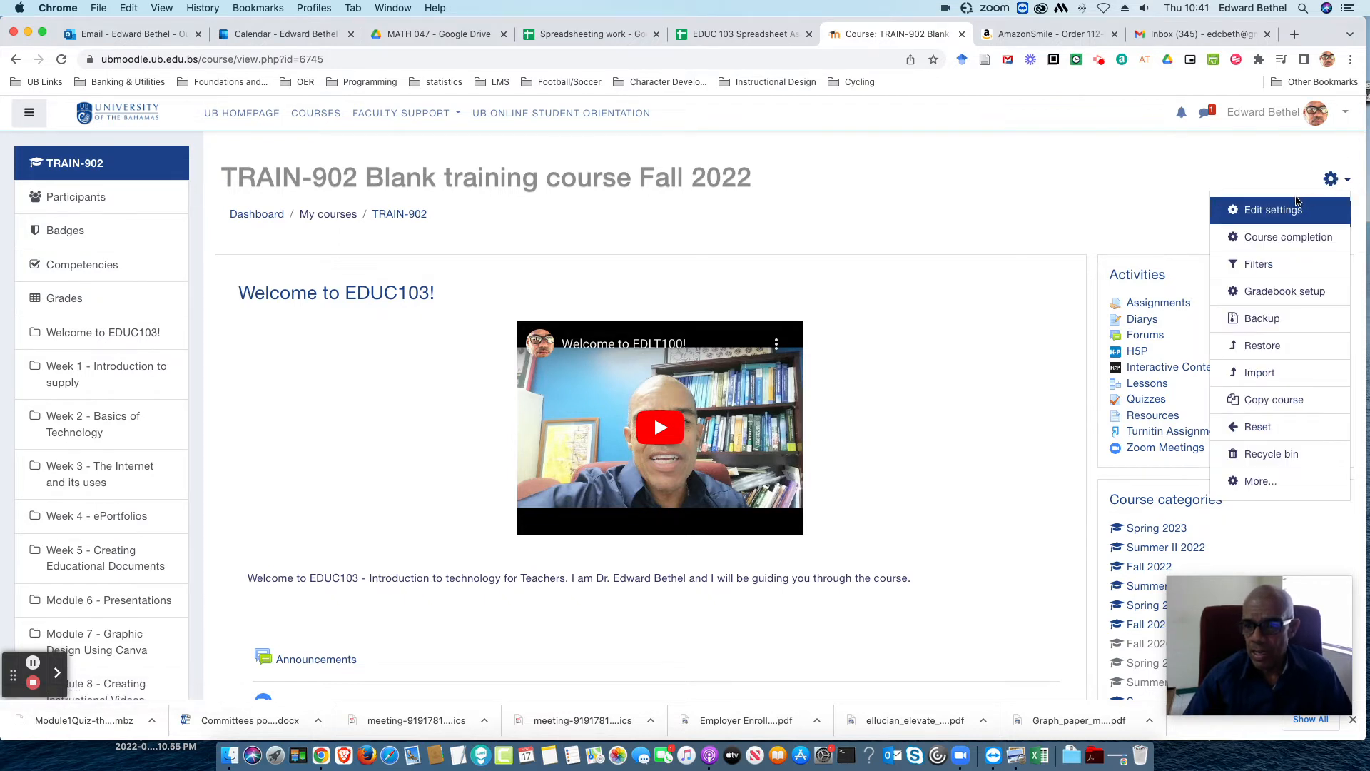
{"action": "left_click", "coordinate": [1263, 346]}
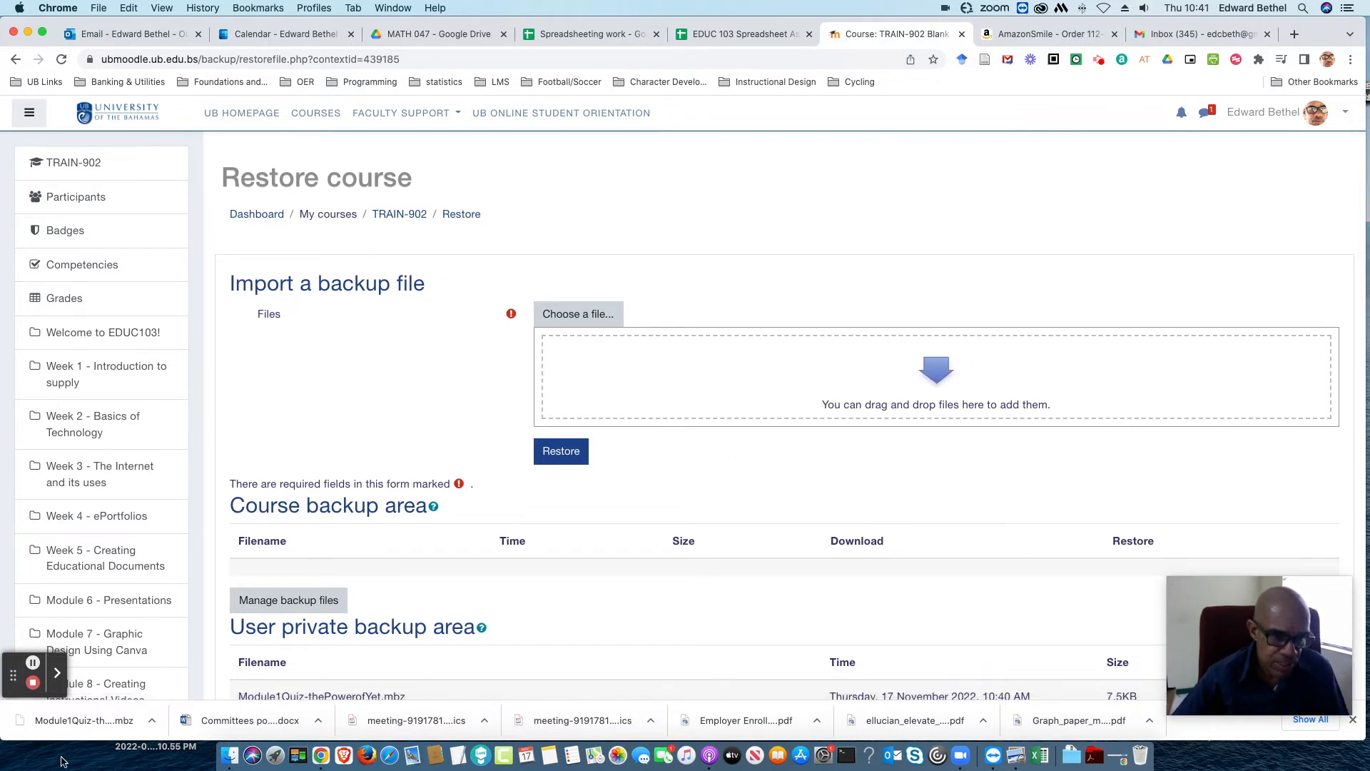
Add the downloaded Module1Quiz-thePowerofYet.mbz as the backup file to import and start its restore, accepting the backup details
{"action": "left_click_drag", "start_coordinate": [89, 732], "coordinate": [671, 382]}
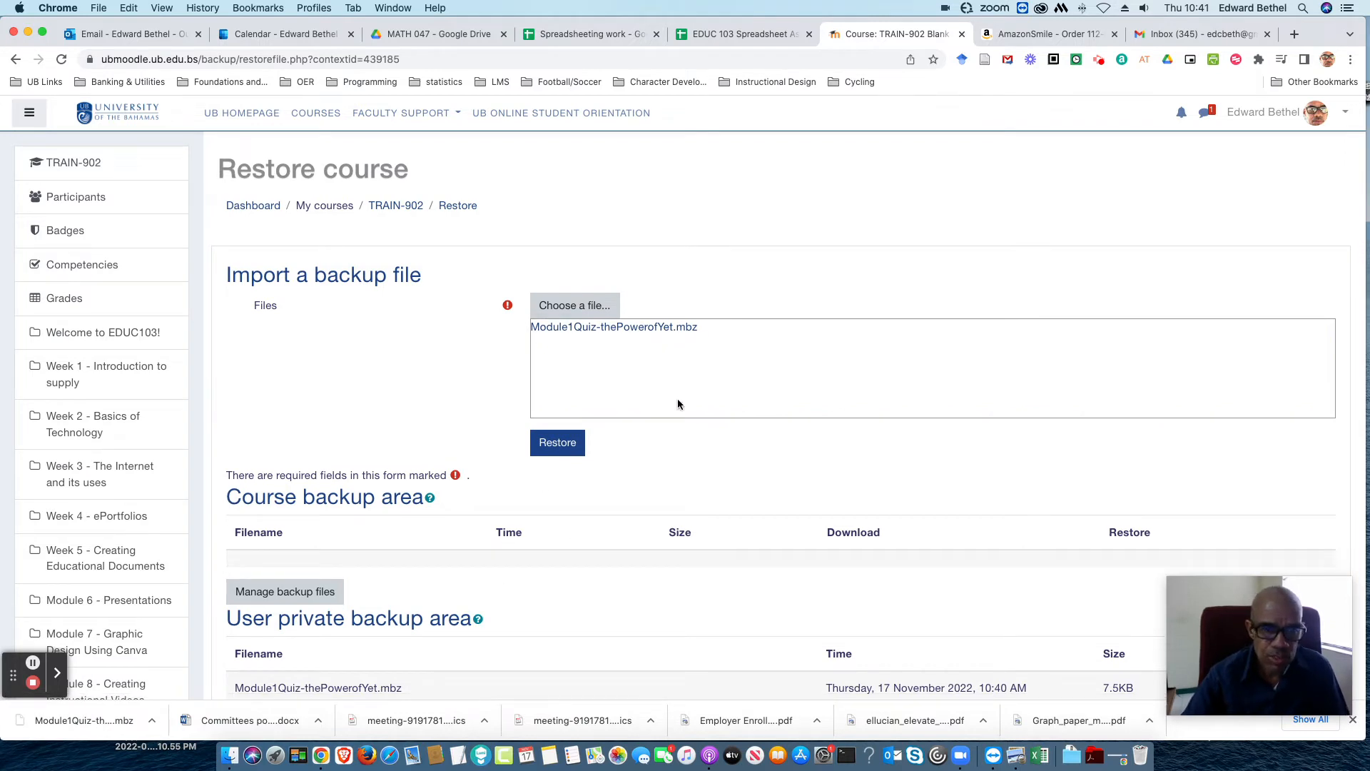
{"action": "left_click", "coordinate": [548, 451]}
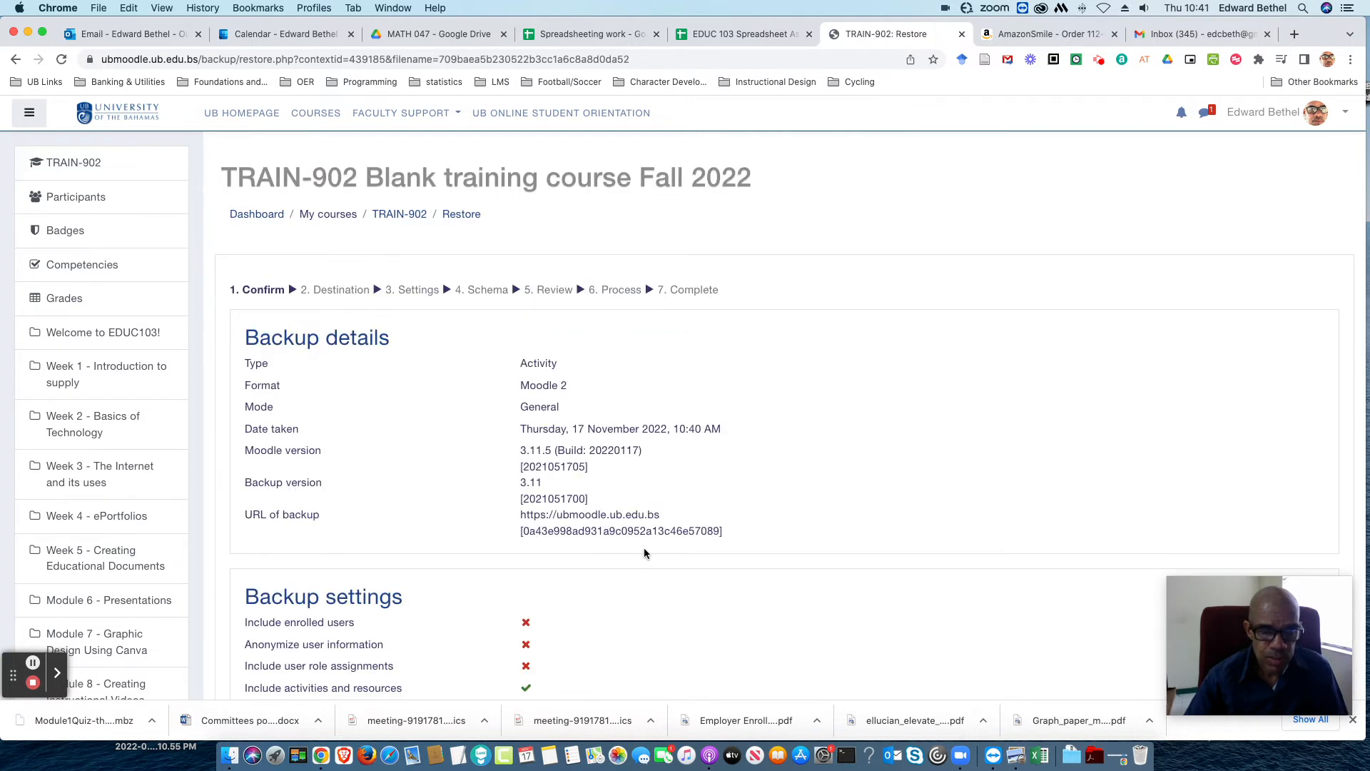
{"action": "scroll", "coordinate": [644, 552], "scroll_direction": "down", "scroll_amount": 10}
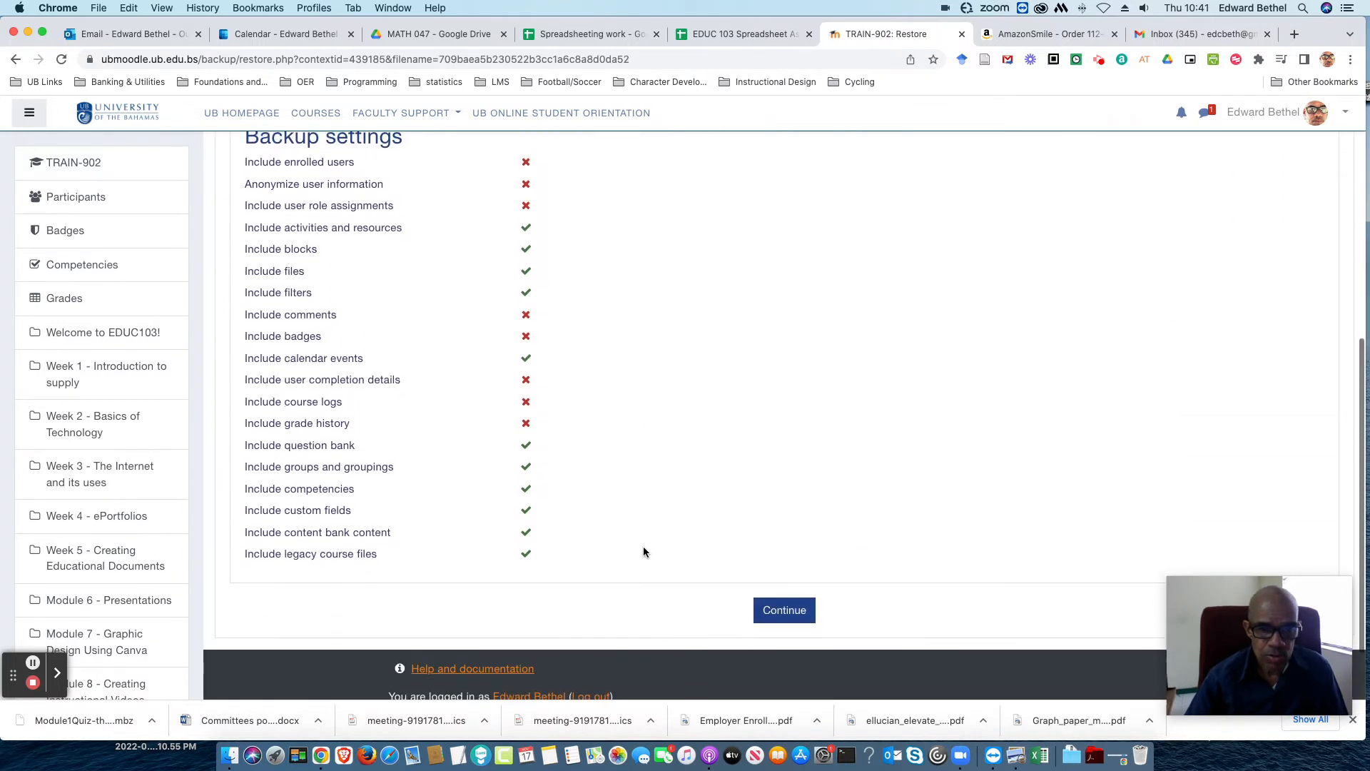
{"action": "left_click", "coordinate": [758, 598]}
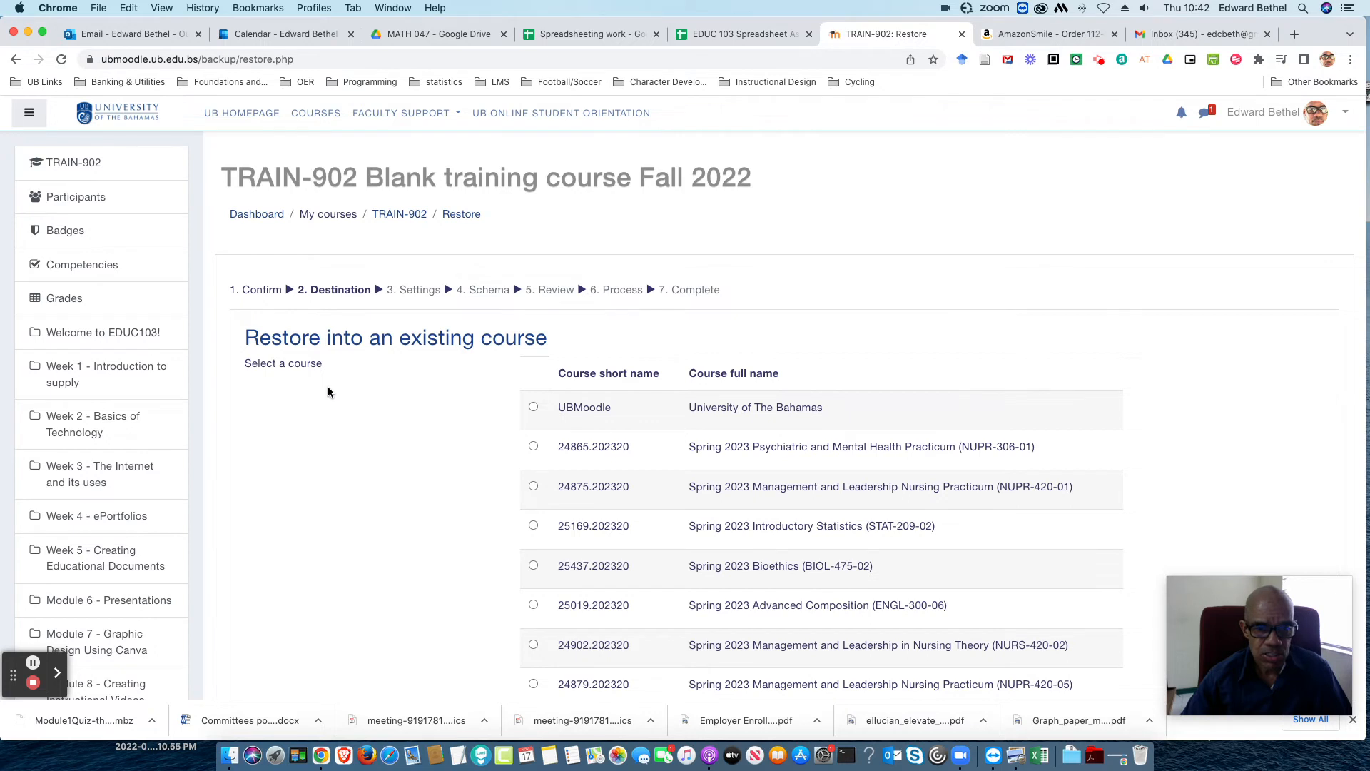
Search the existing courses for train-902 and choose TRAIN-902 Blank training course Fall 2022 as the restore destination
{"action": "scroll", "coordinate": [327, 387], "scroll_direction": "down", "scroll_amount": 10}
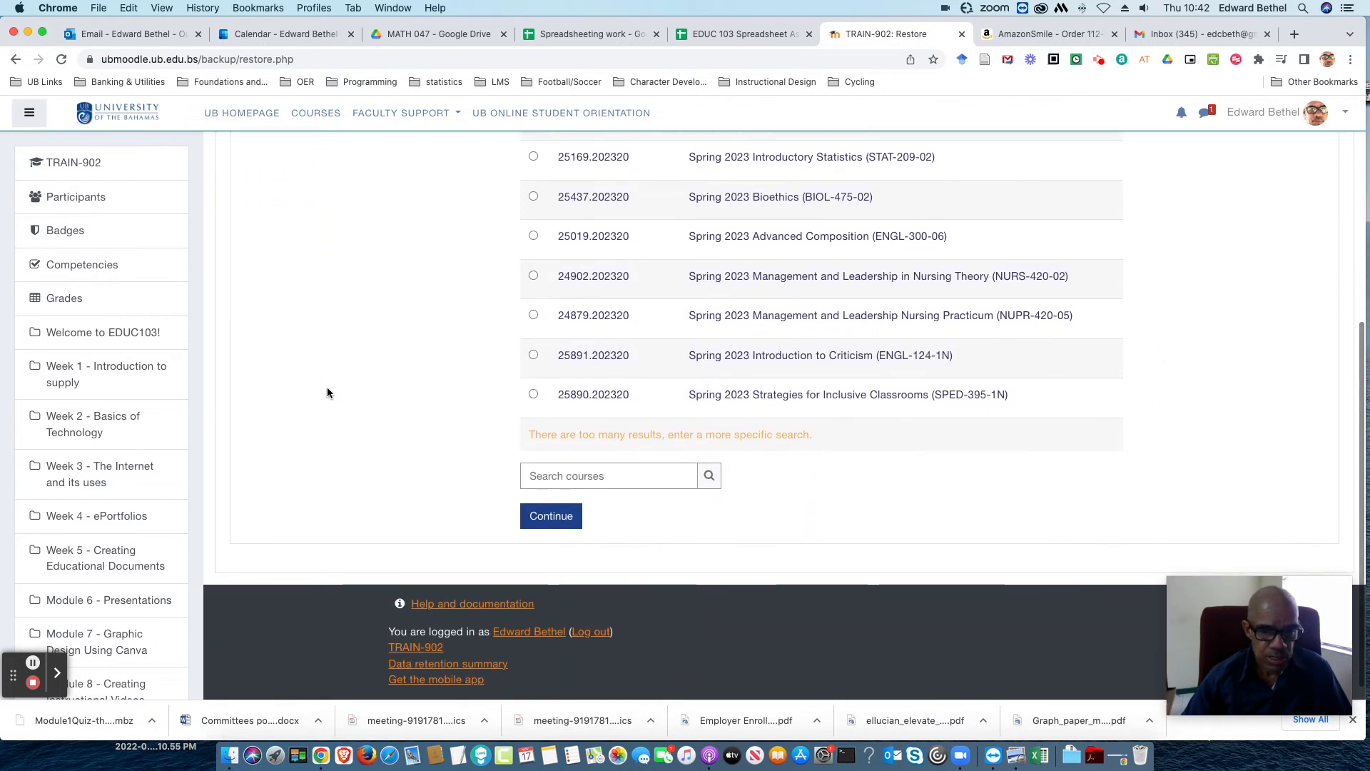
{"action": "scroll", "coordinate": [327, 387], "scroll_direction": "up", "scroll_amount": 7}
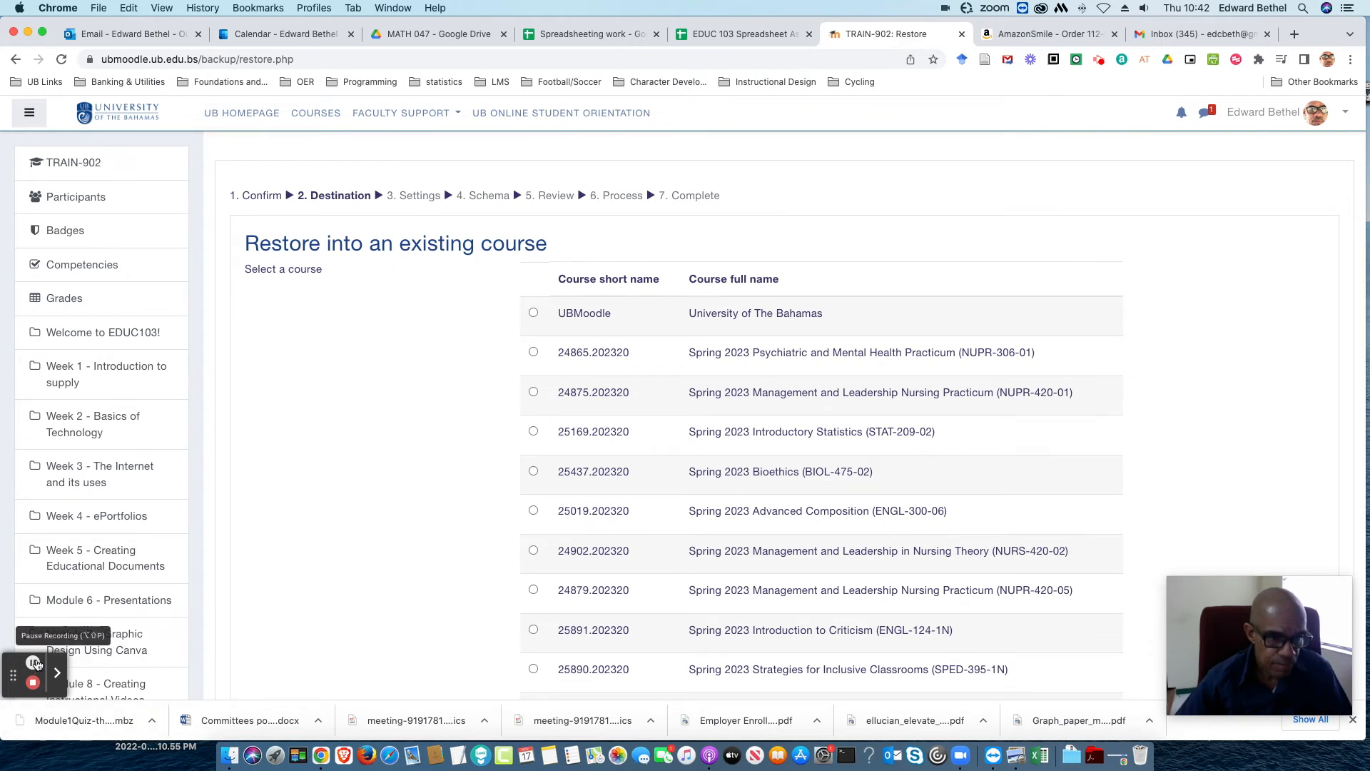
{"action": "left_click", "coordinate": [33, 664]}
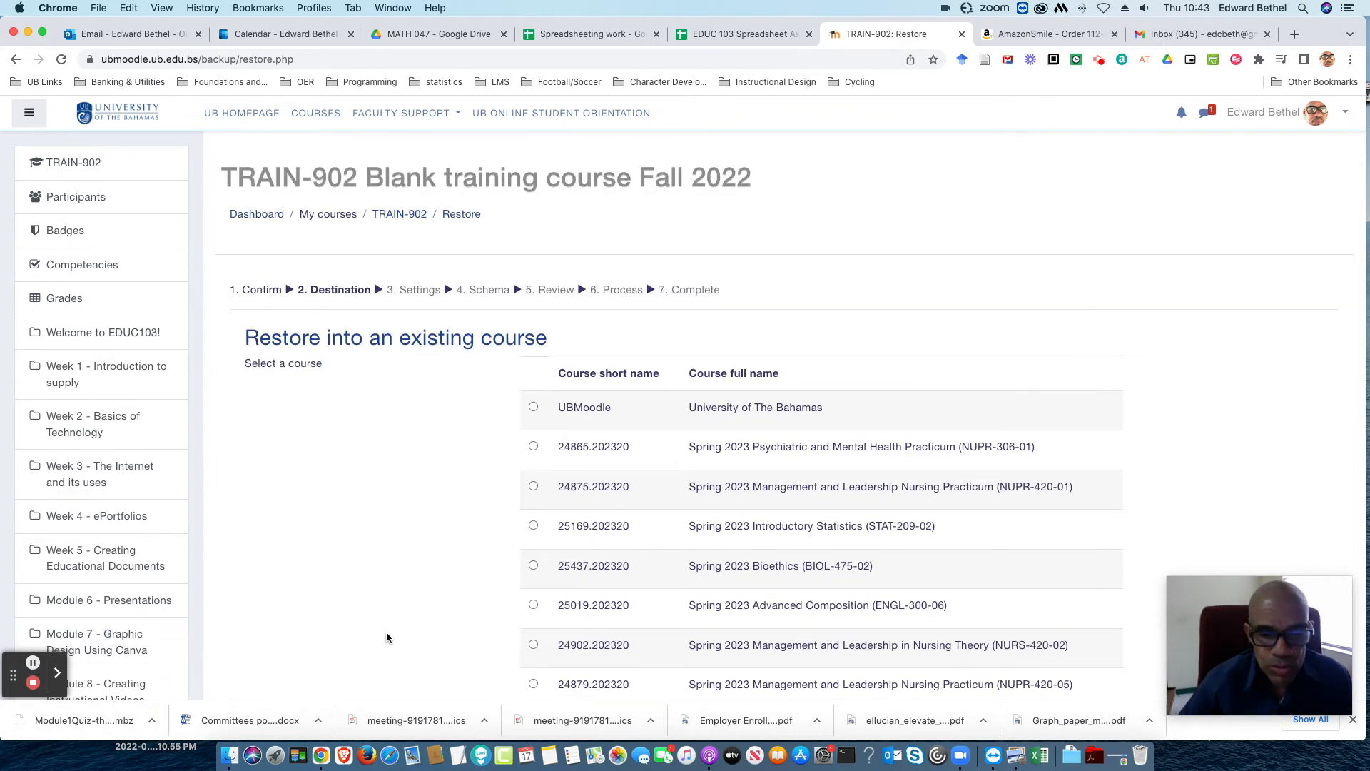
{"action": "scroll", "coordinate": [387, 632], "scroll_direction": "down", "scroll_amount": 5}
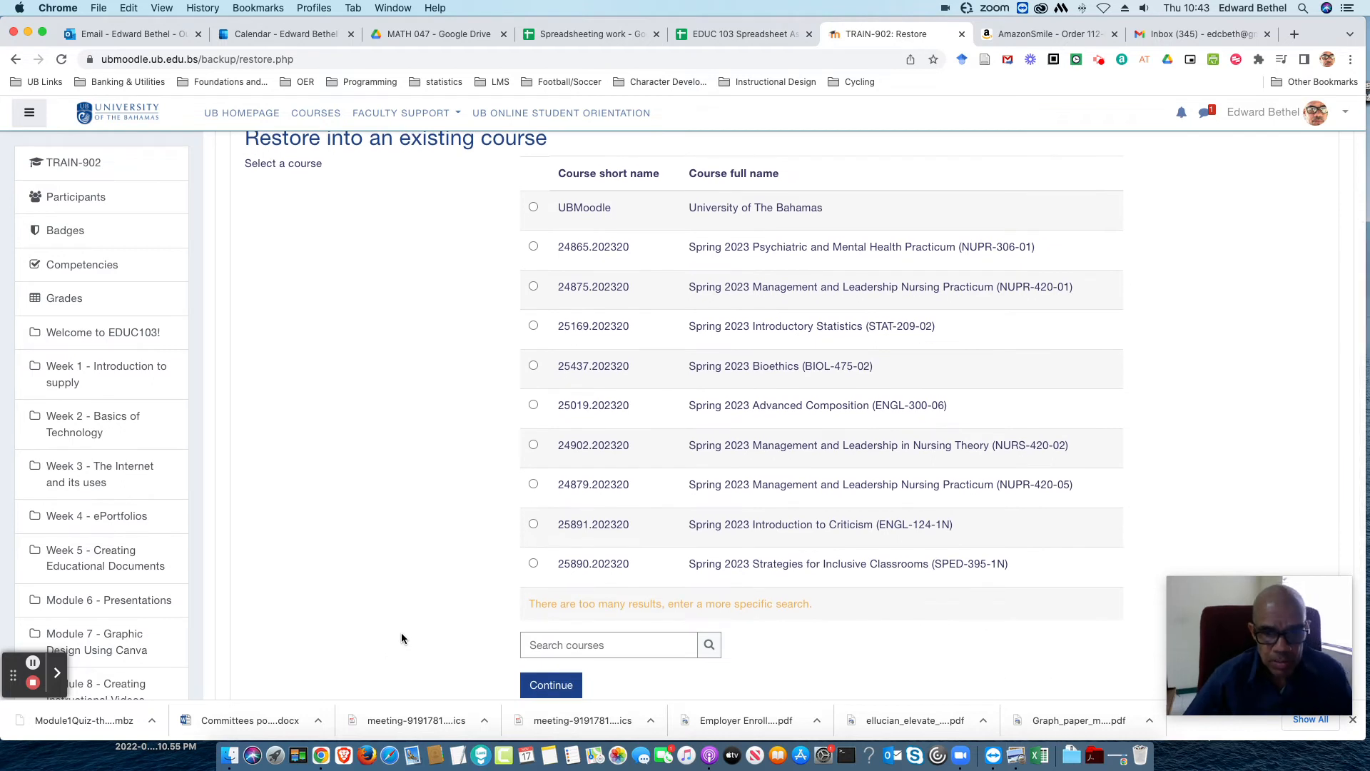
{"action": "left_click", "coordinate": [563, 643]}
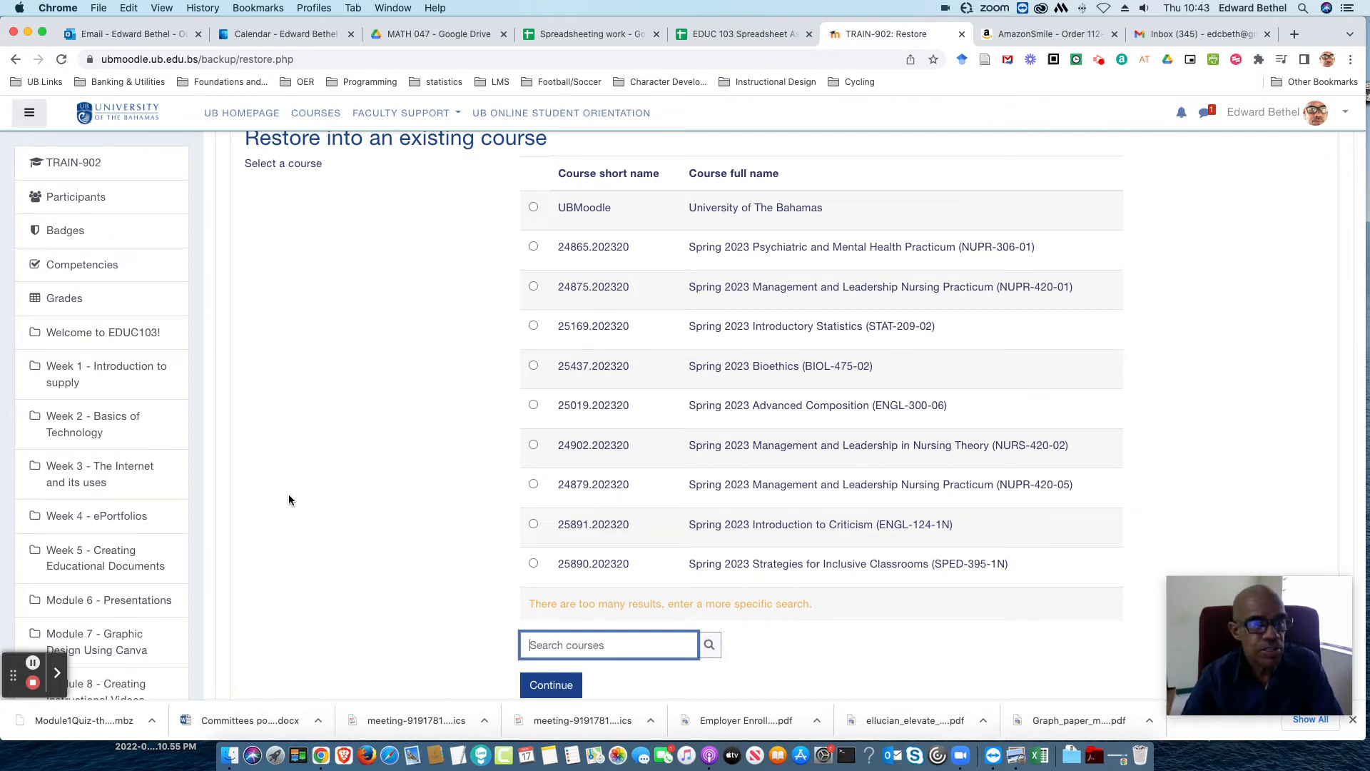
{"action": "type", "text": "train-902"}
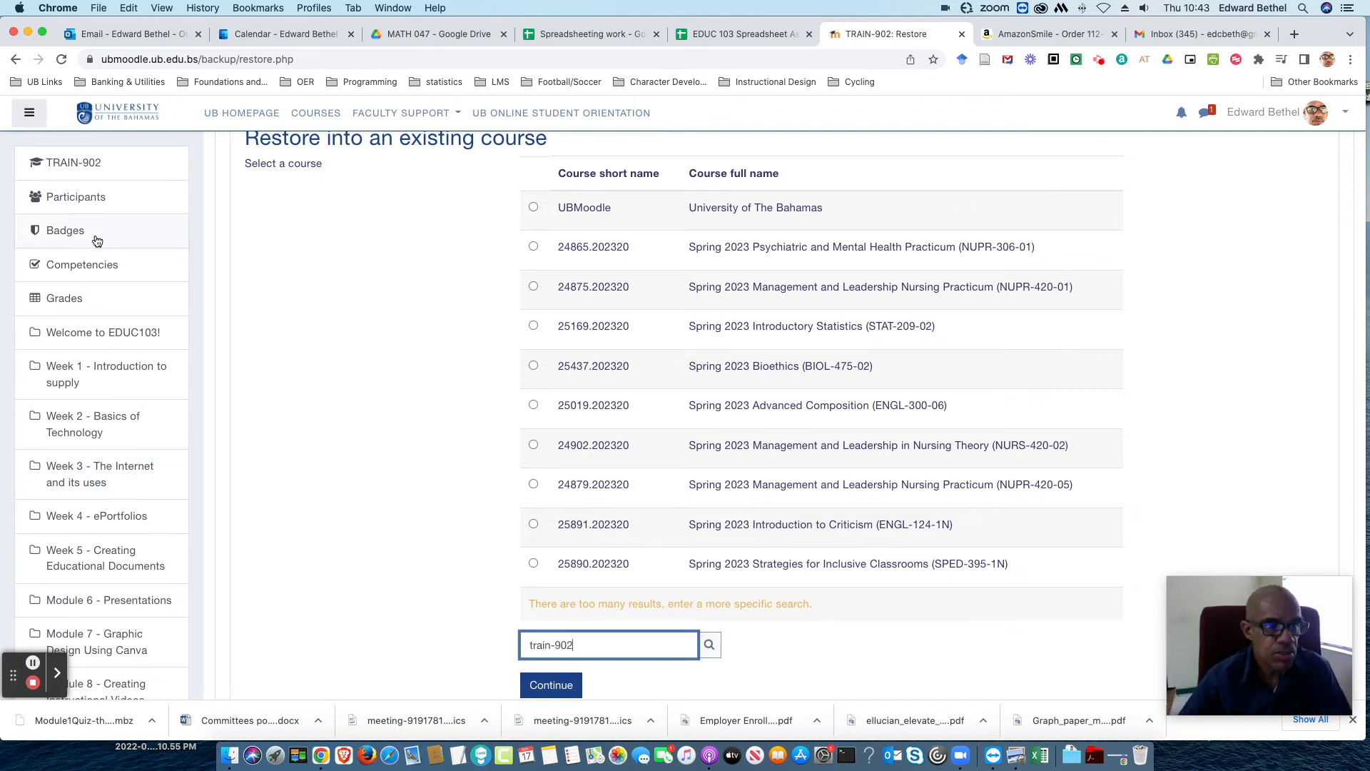
{"action": "left_click", "coordinate": [550, 684]}
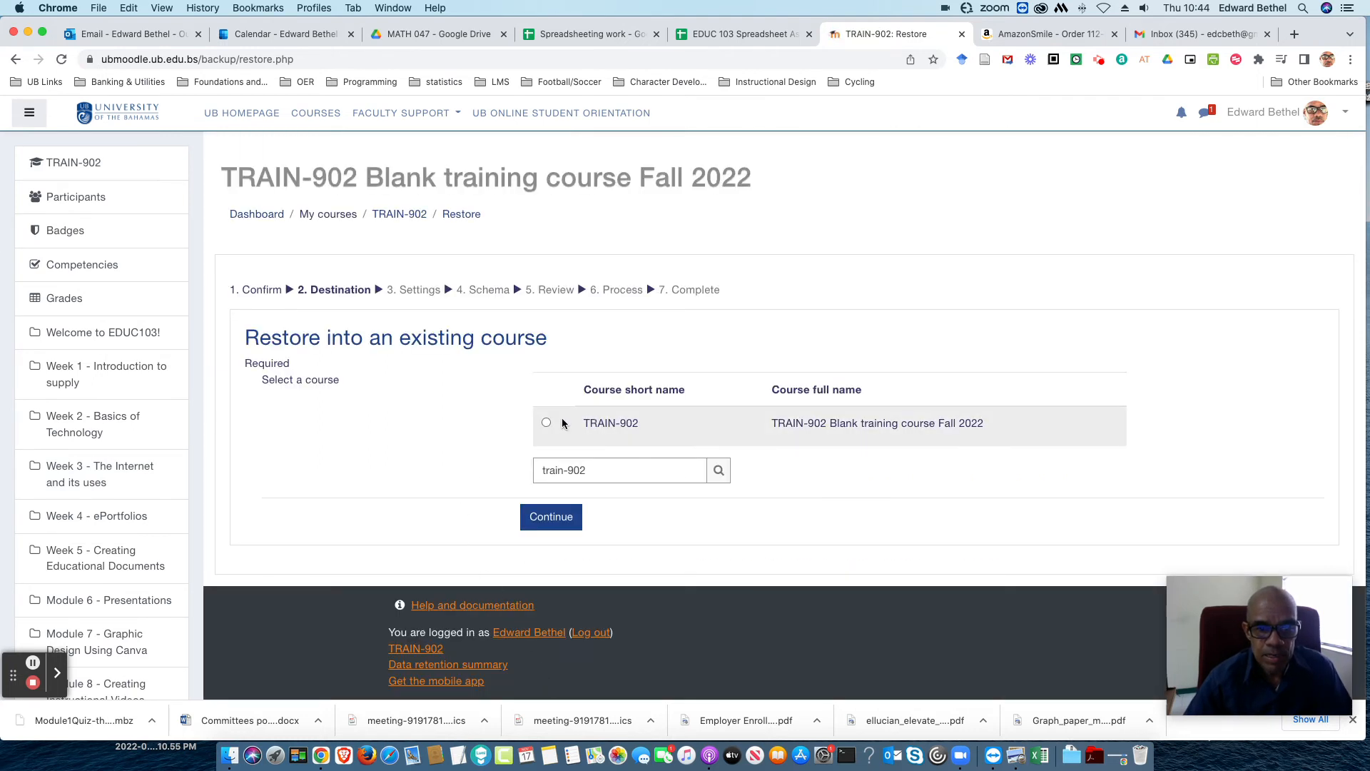
{"action": "left_click", "coordinate": [546, 423]}
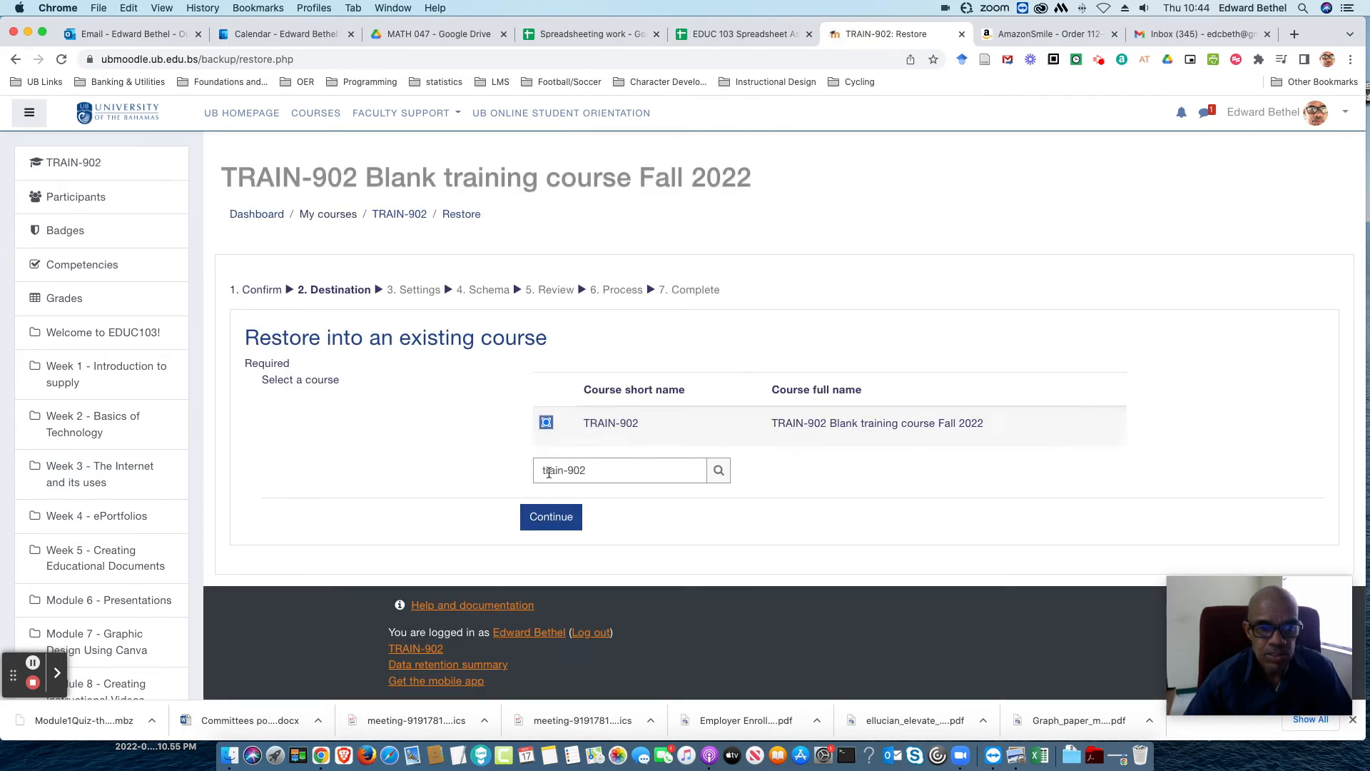
{"action": "left_click", "coordinate": [544, 529]}
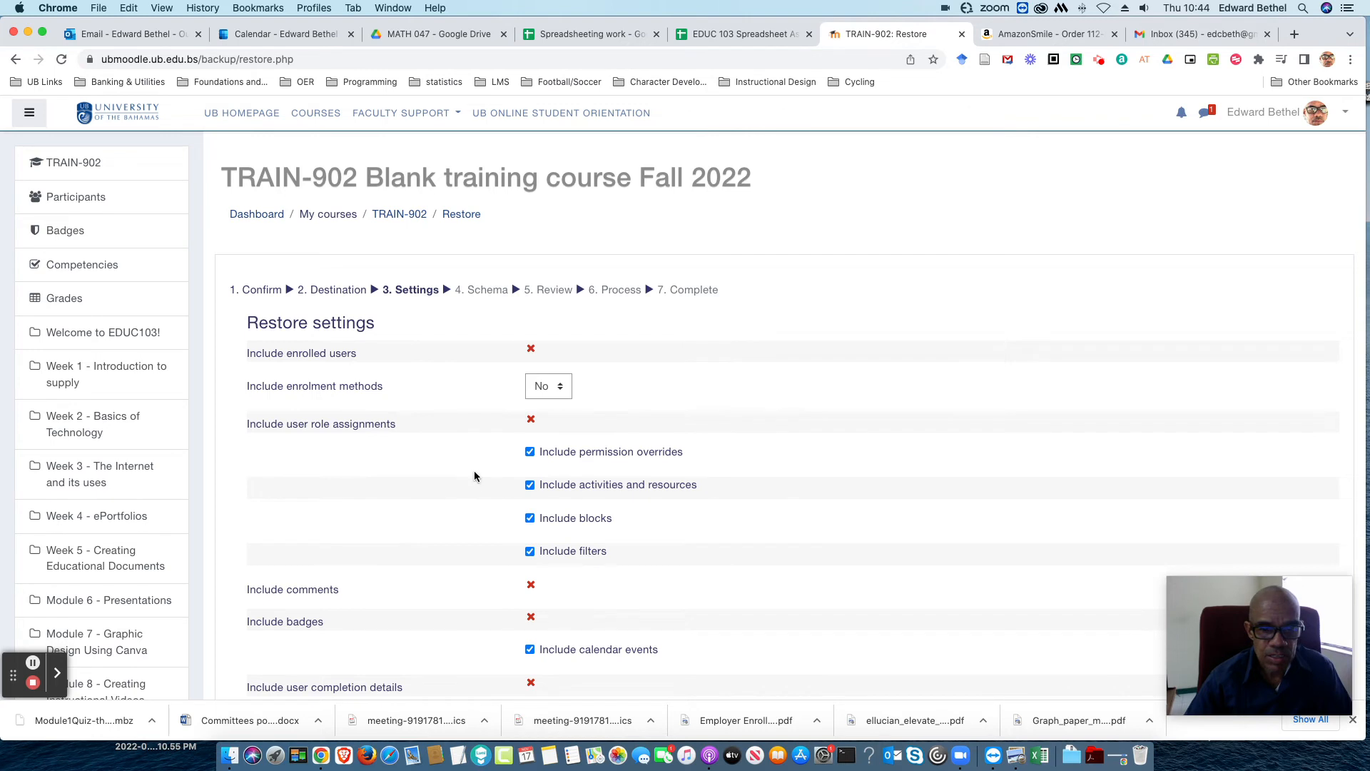
Keep the default restore settings with Module 1 Quiz - The Power of Yet included, and perform the restore
{"action": "scroll", "coordinate": [471, 492], "scroll_direction": "down", "scroll_amount": 10}
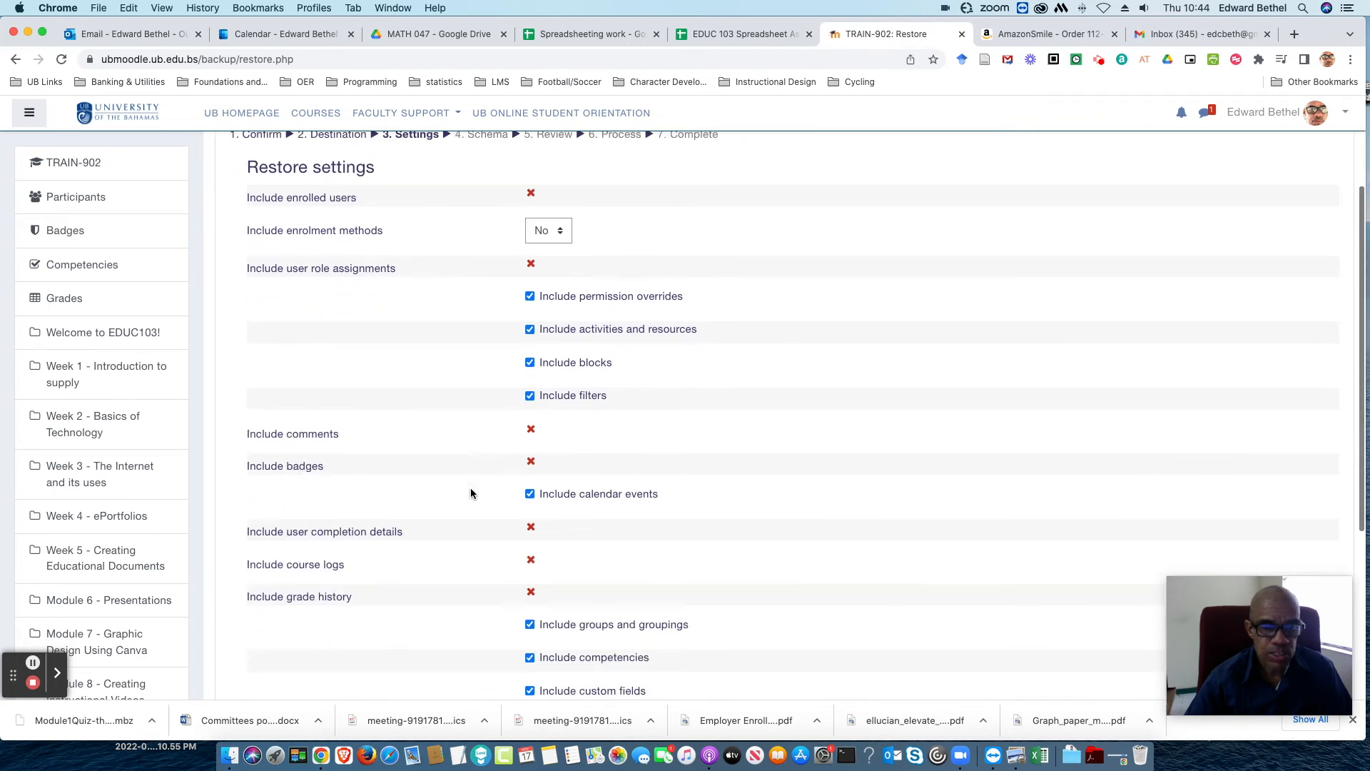
{"action": "scroll", "coordinate": [471, 489], "scroll_direction": "down", "scroll_amount": 2}
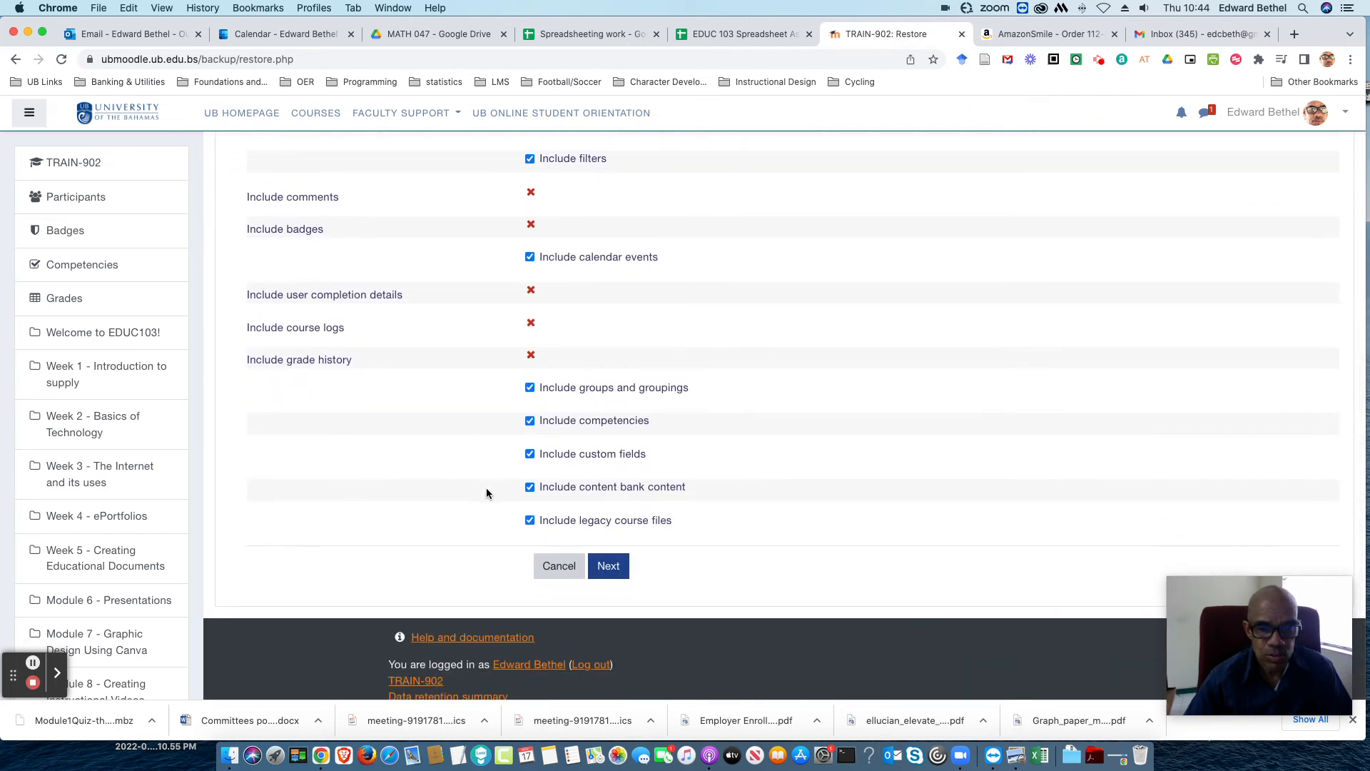
{"action": "left_click", "coordinate": [611, 577]}
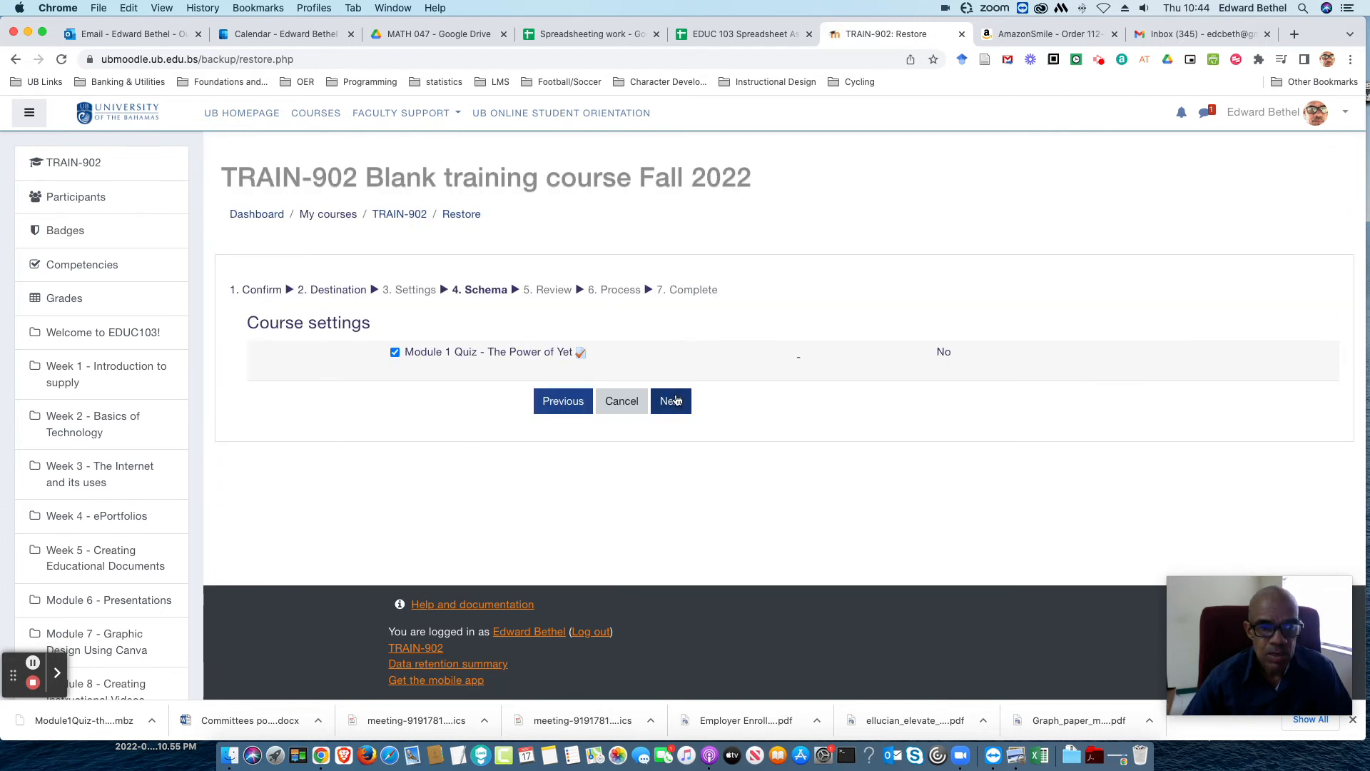
{"action": "left_click", "coordinate": [671, 404]}
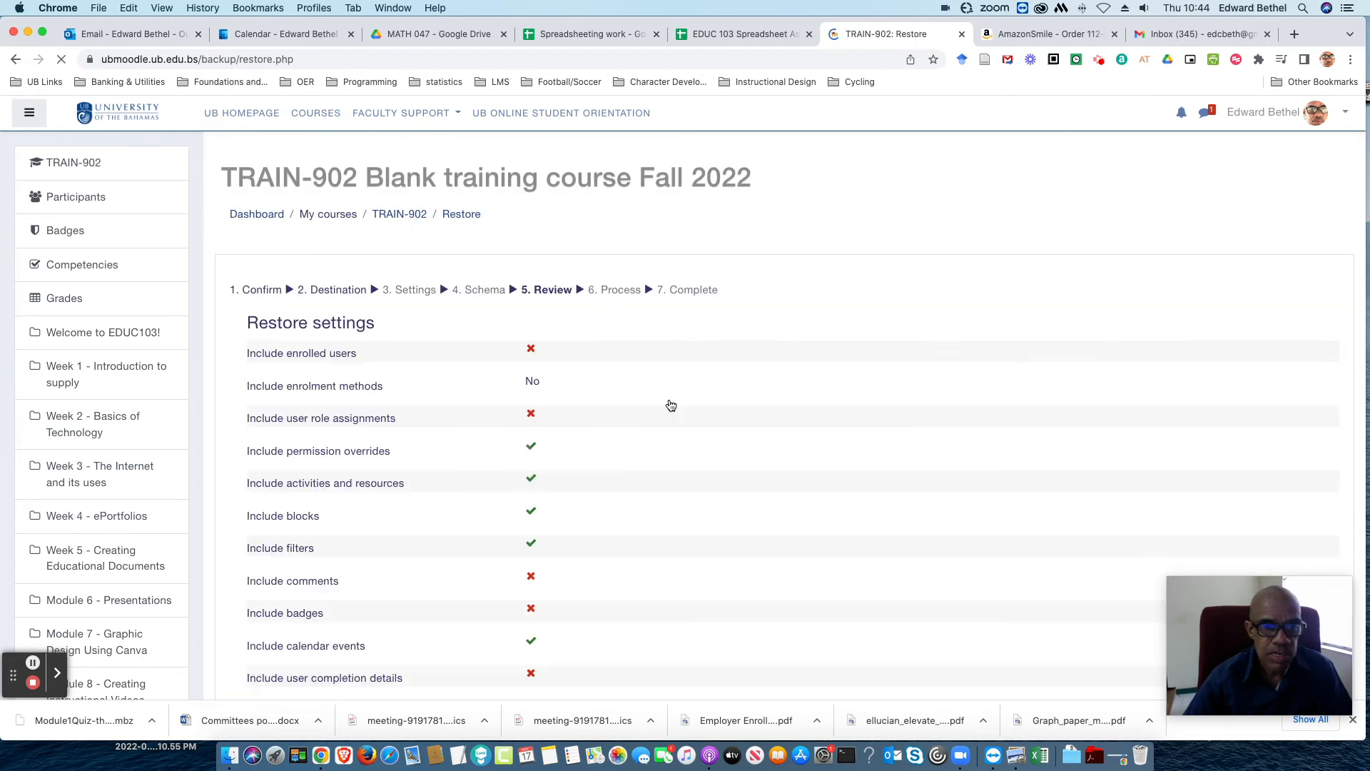
{"action": "scroll", "coordinate": [674, 419], "scroll_direction": "down", "scroll_amount": 8}
{"action": "left_click", "coordinate": [699, 528]}
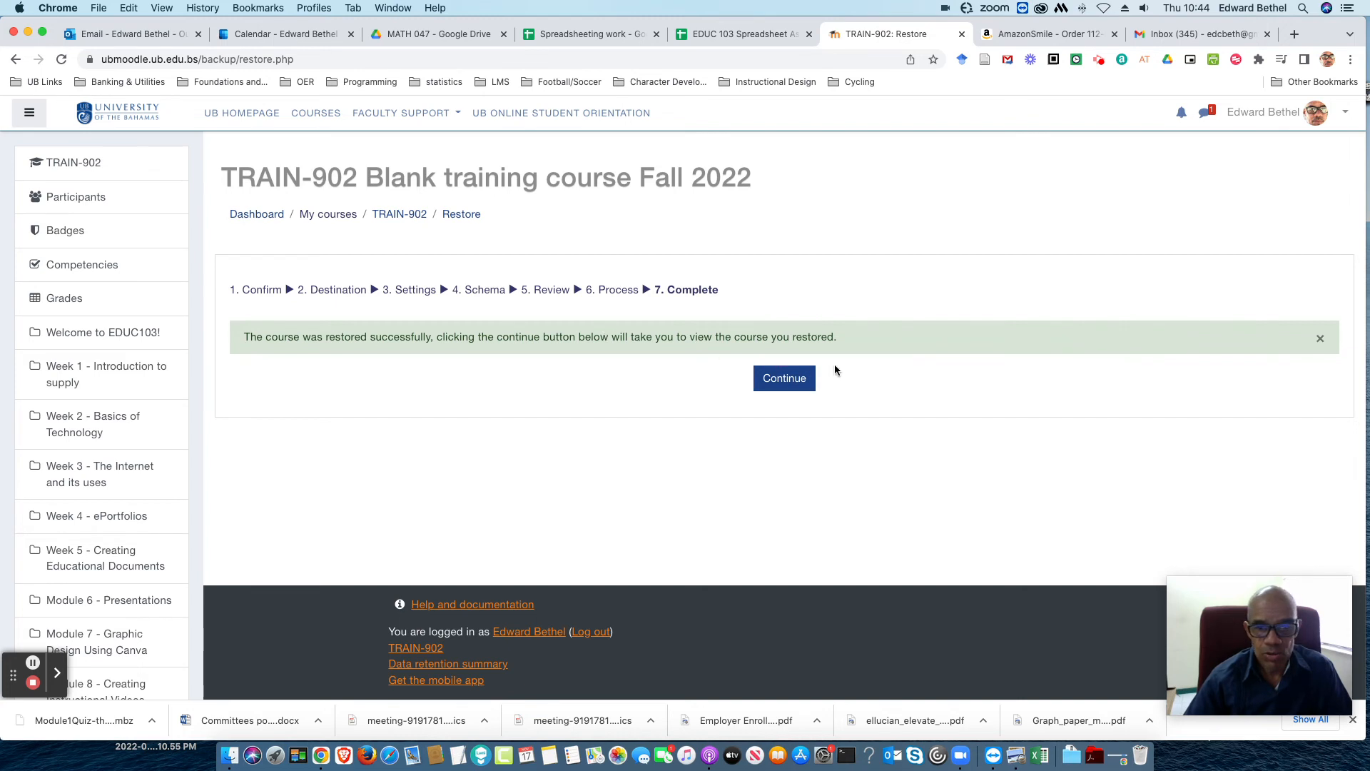
Continue to the TRAIN-902 course and locate Module 1 Quiz - The Power of Yet among the Week 1 activities
{"action": "left_click", "coordinate": [774, 384]}
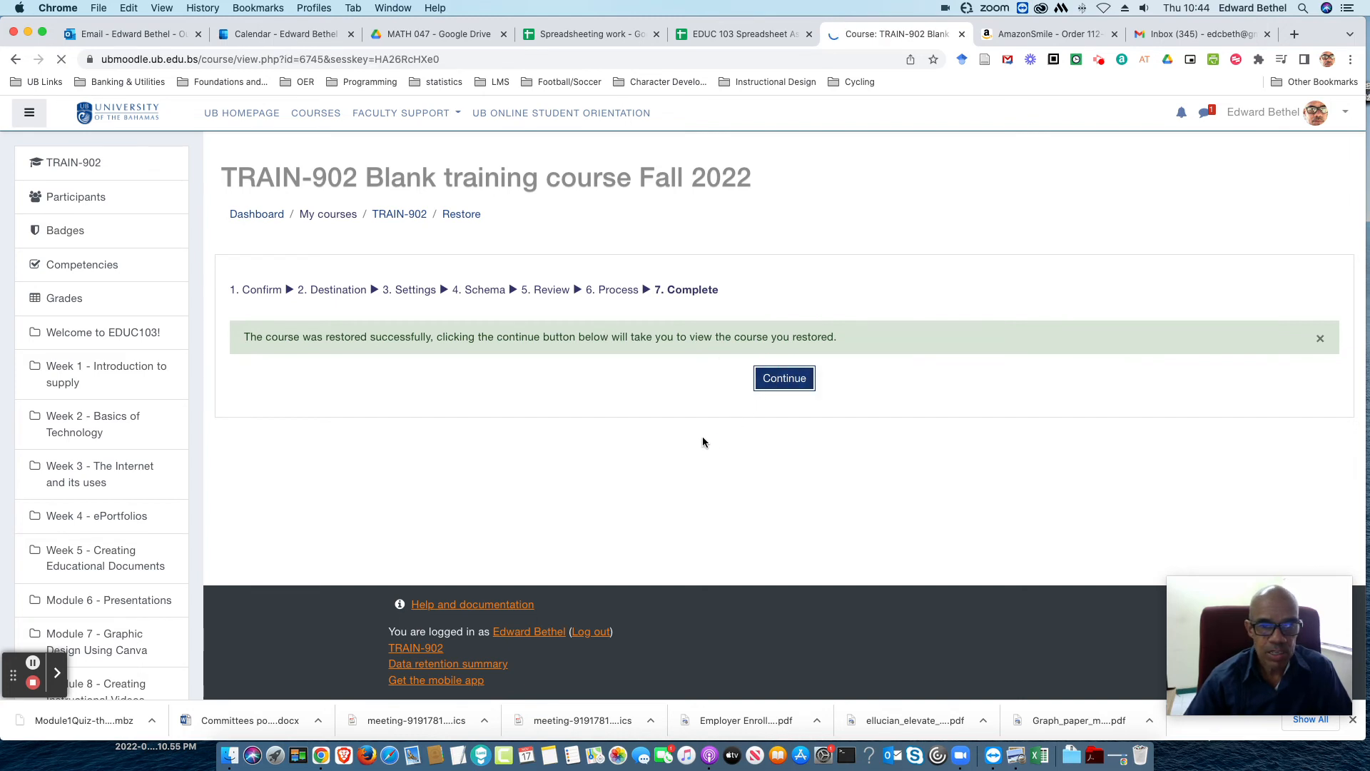
{"action": "scroll", "coordinate": [867, 469], "scroll_direction": "down", "scroll_amount": 8}
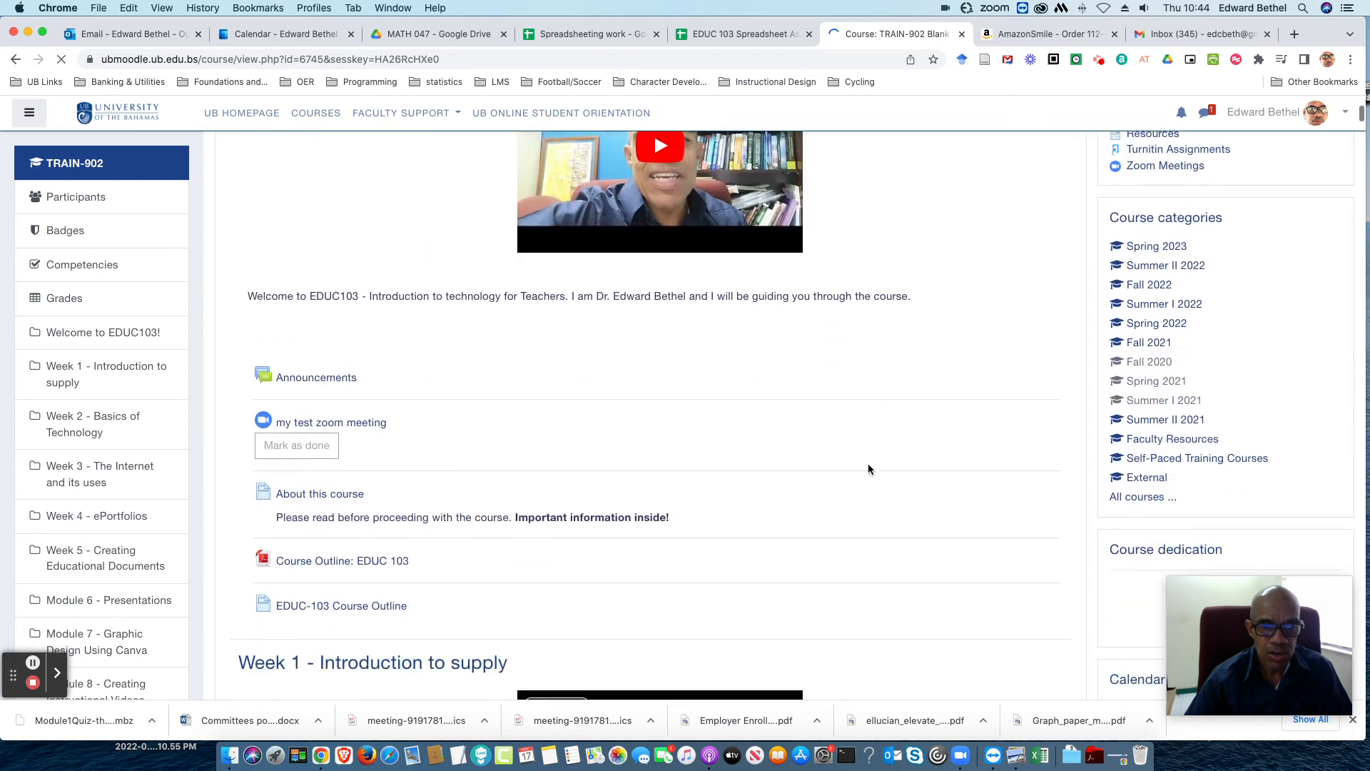
{"action": "scroll", "coordinate": [868, 469], "scroll_direction": "down", "scroll_amount": 10}
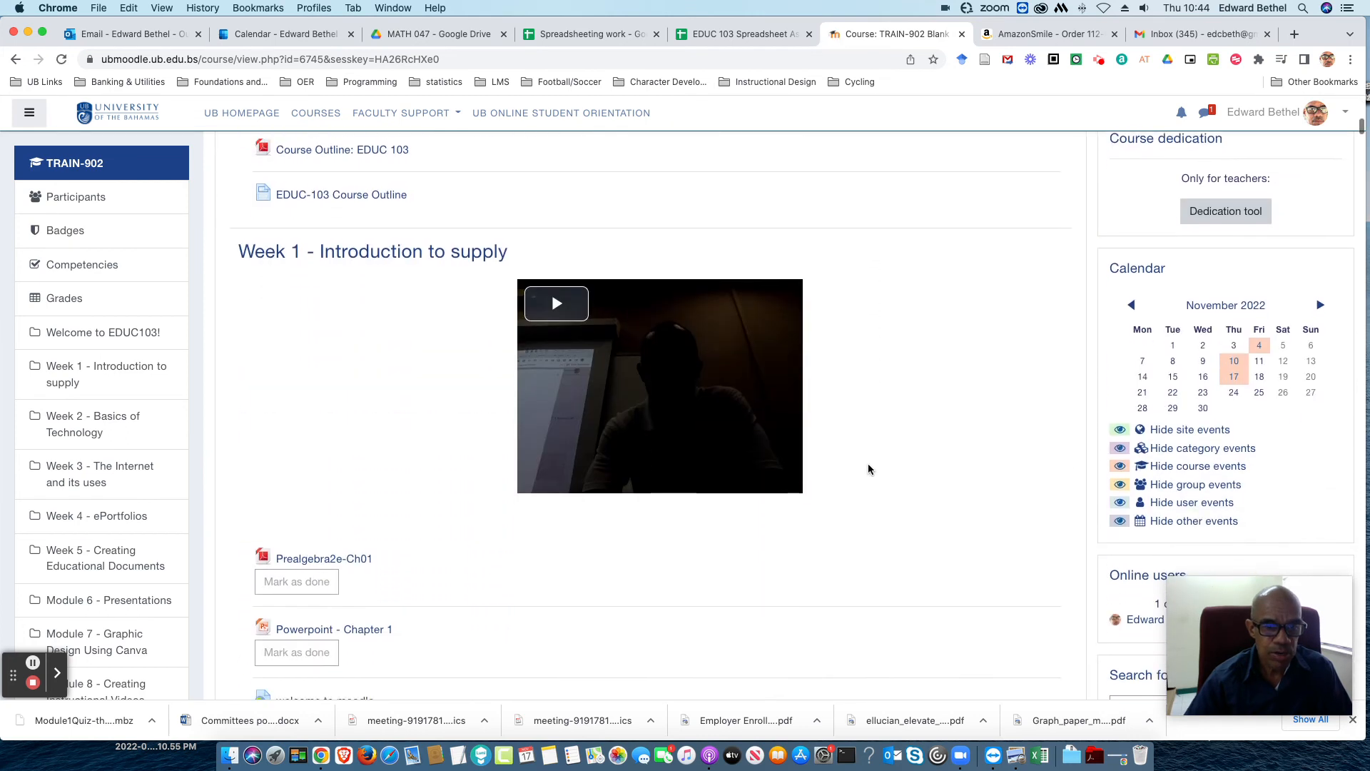
{"action": "scroll", "coordinate": [867, 469], "scroll_direction": "down", "scroll_amount": 10}
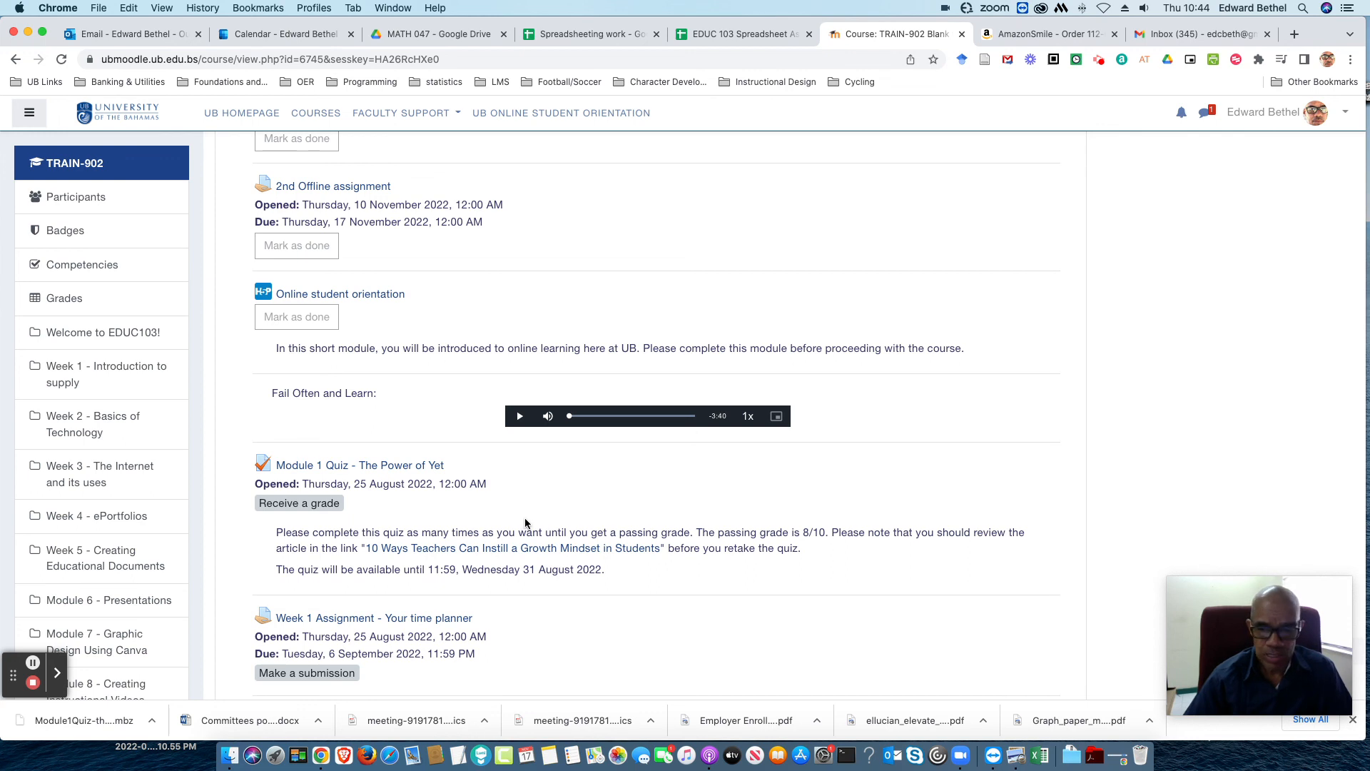
{"action": "scroll", "coordinate": [525, 519], "scroll_direction": "down", "scroll_amount": 1}
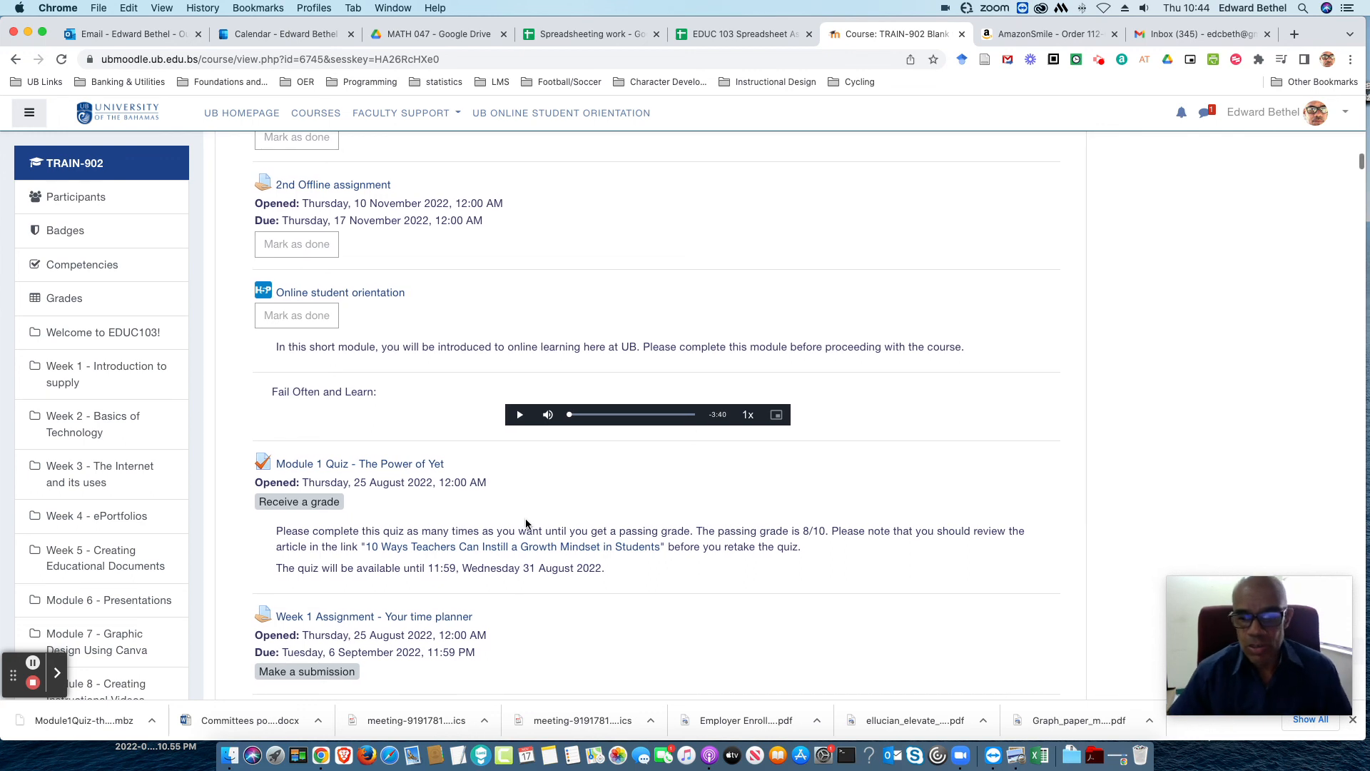